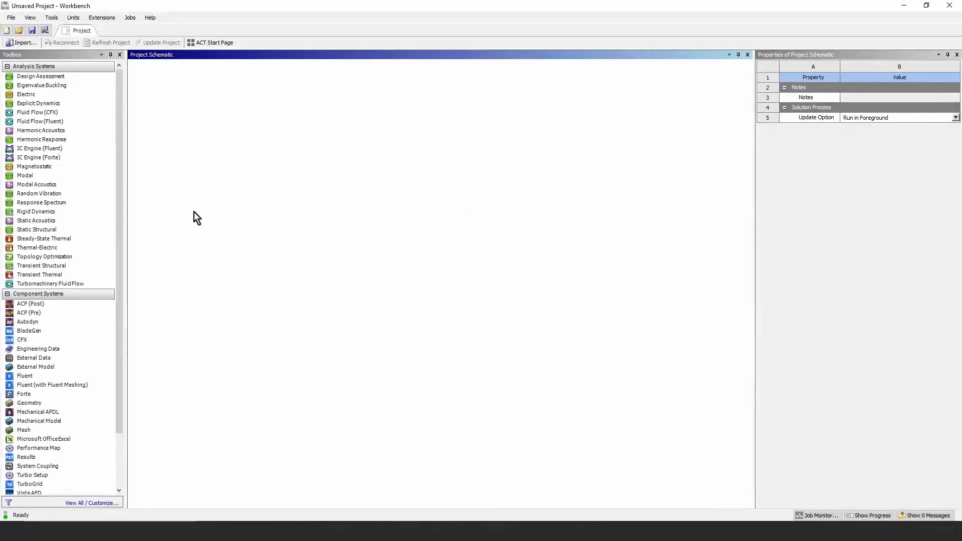
# Create a standalone Static Structural system and import Link Rod Assembly Mesh.agdb as its geometry.
pyautogui.click(41, 230)
pyautogui.moveTo(41, 231); pyautogui.dragTo(191, 103)
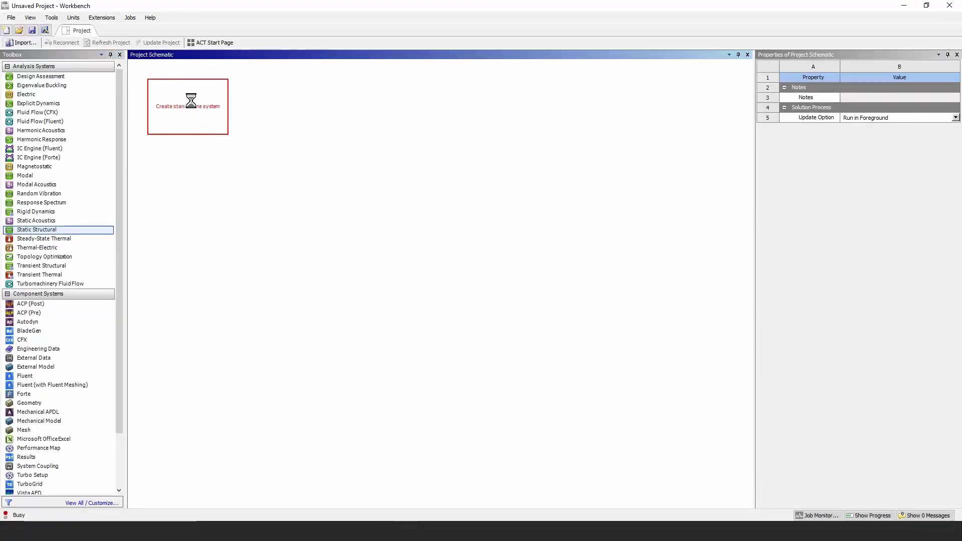
pyautogui.click(182, 116)
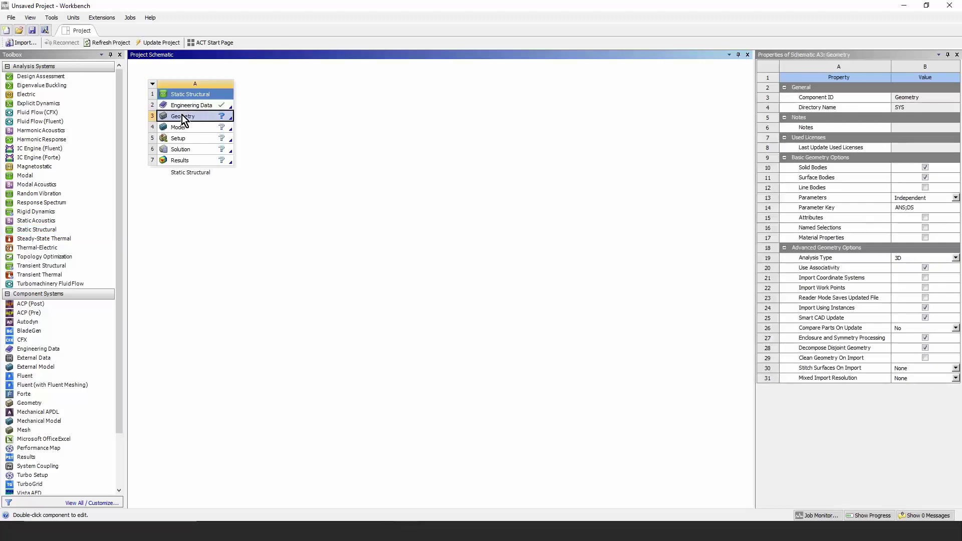
pyautogui.rightClick(182, 116)
pyautogui.moveTo(230, 145)
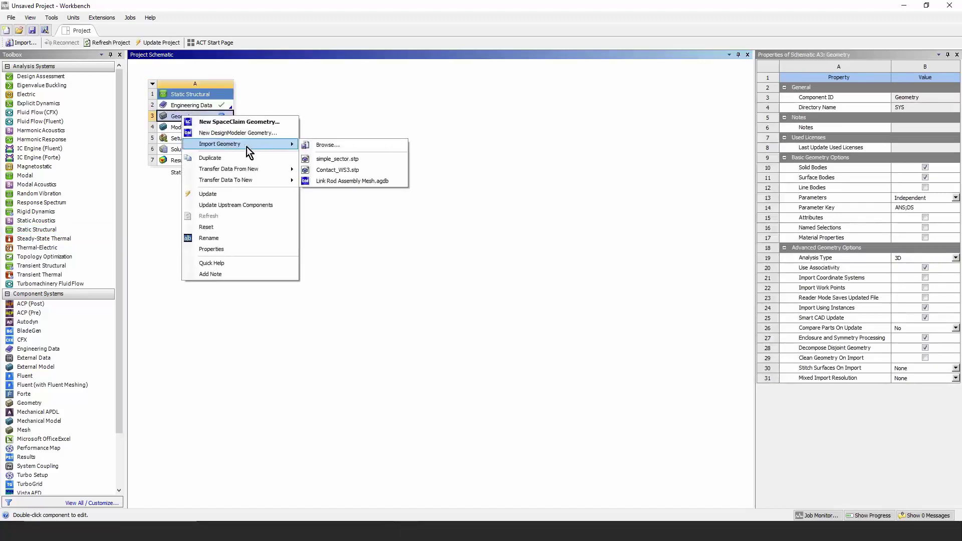
pyautogui.click(355, 182)
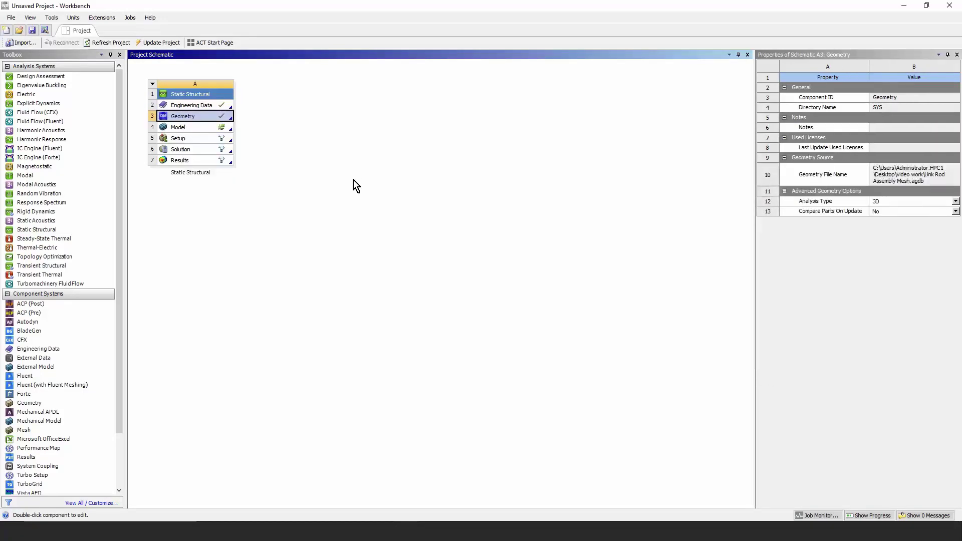
pyautogui.click(353, 180)
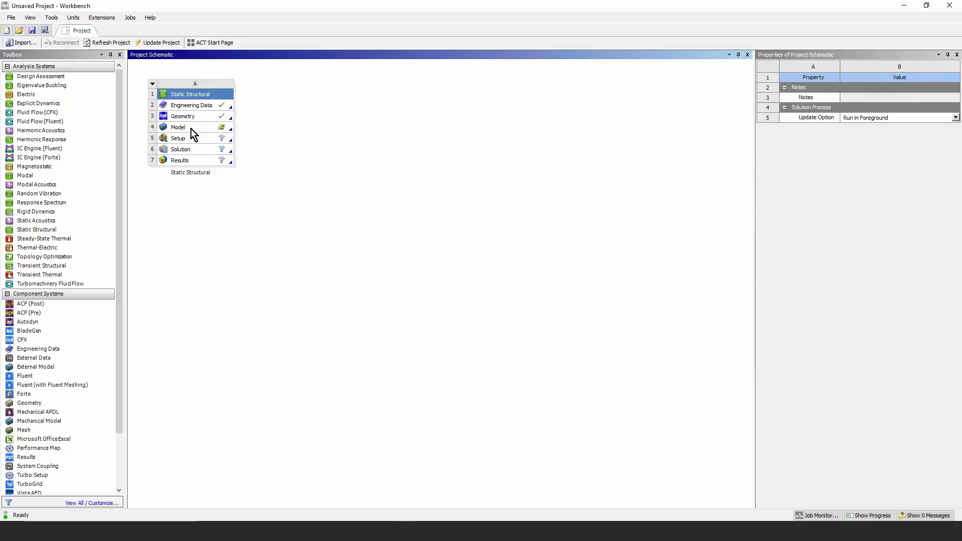
# Open the Static Structural system's model for editing in Mechanical and dismiss the usage tips.
pyautogui.click(191, 129)
pyautogui.rightClick(188, 128)
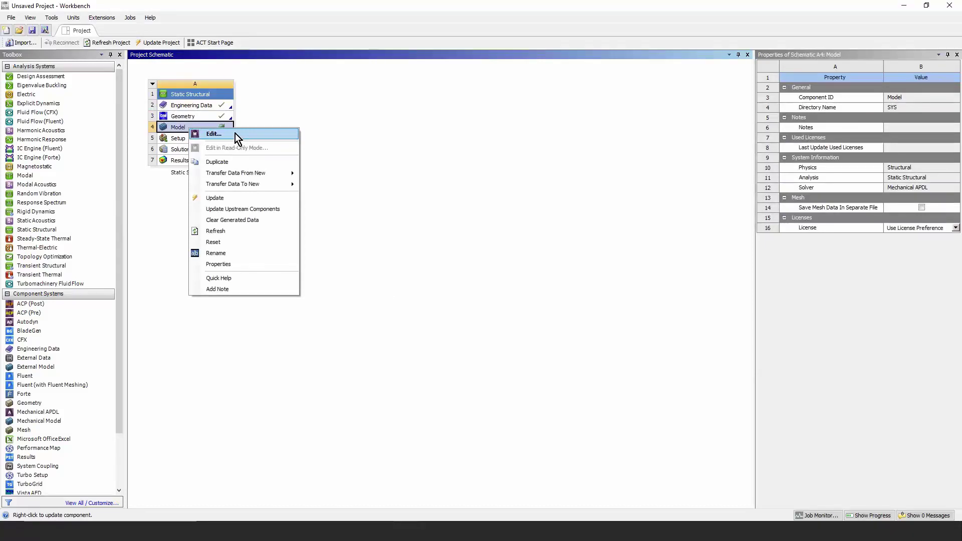
pyautogui.click(237, 136)
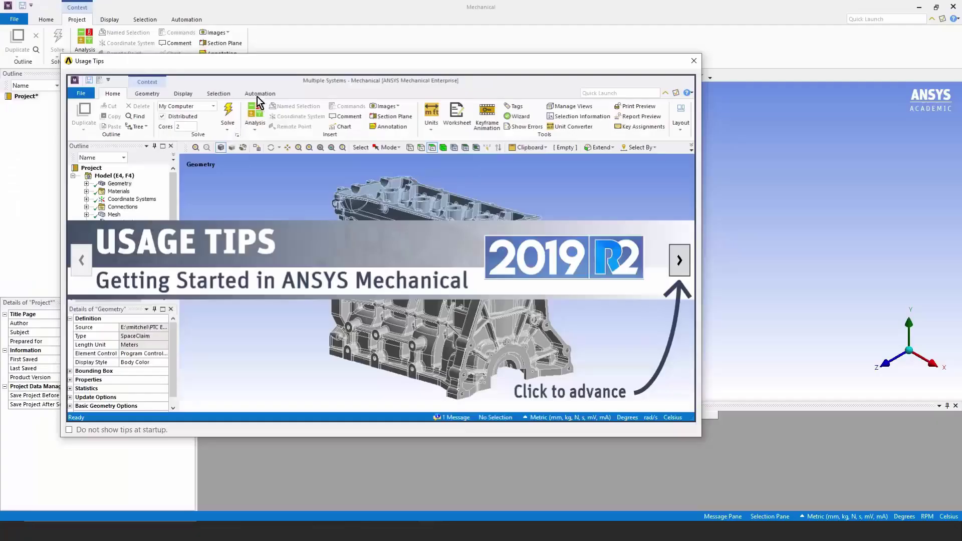
pyautogui.click(694, 61)
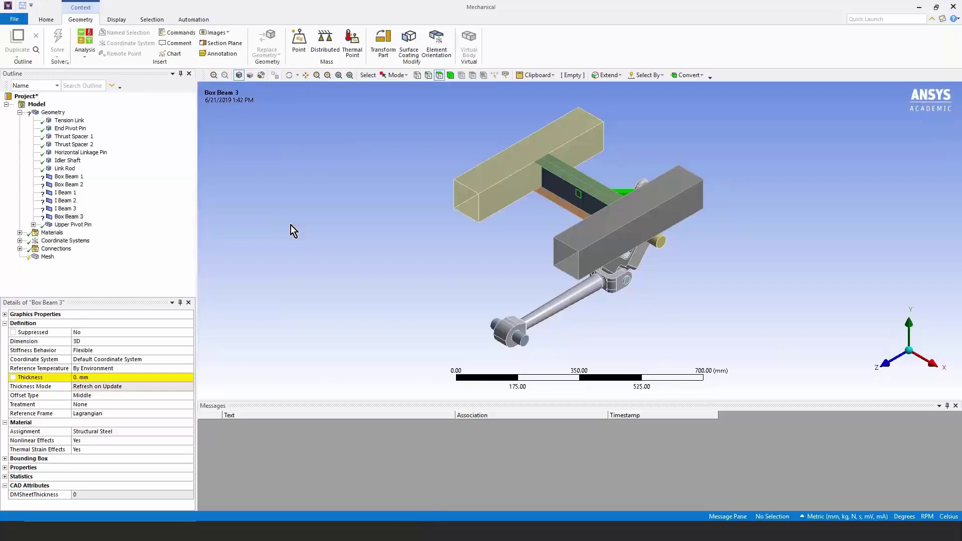
# Set the thickness of Box Beams 1 to 3 and I Beams 1 to 3 to 1.5 mm.
pyautogui.doubleClick(52, 113)
pyautogui.click(53, 113)
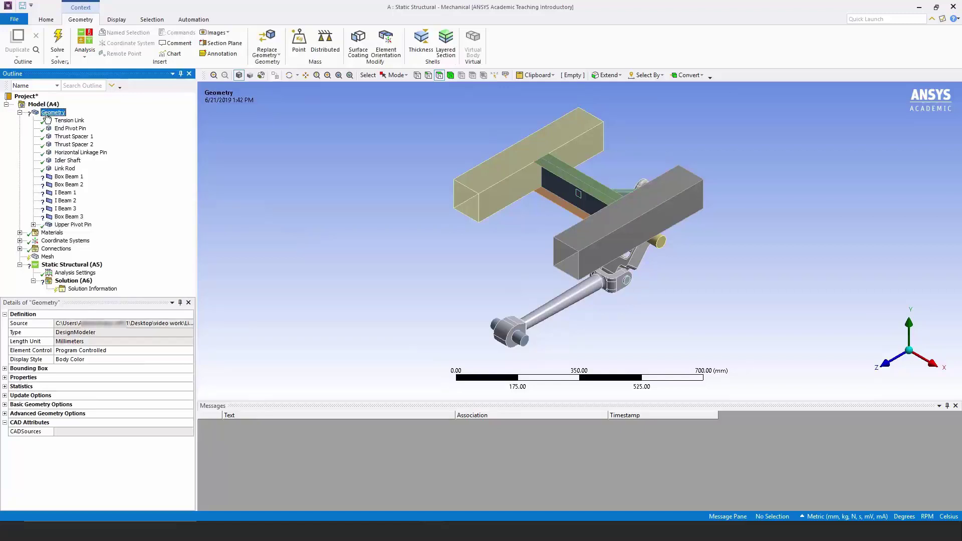
pyautogui.click(69, 178)
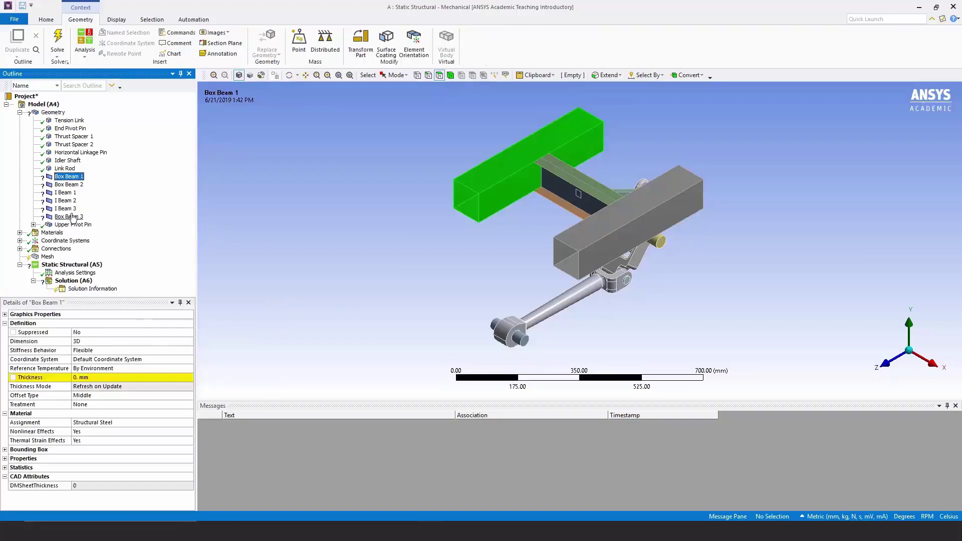
pyautogui.rightClick(2, 185)
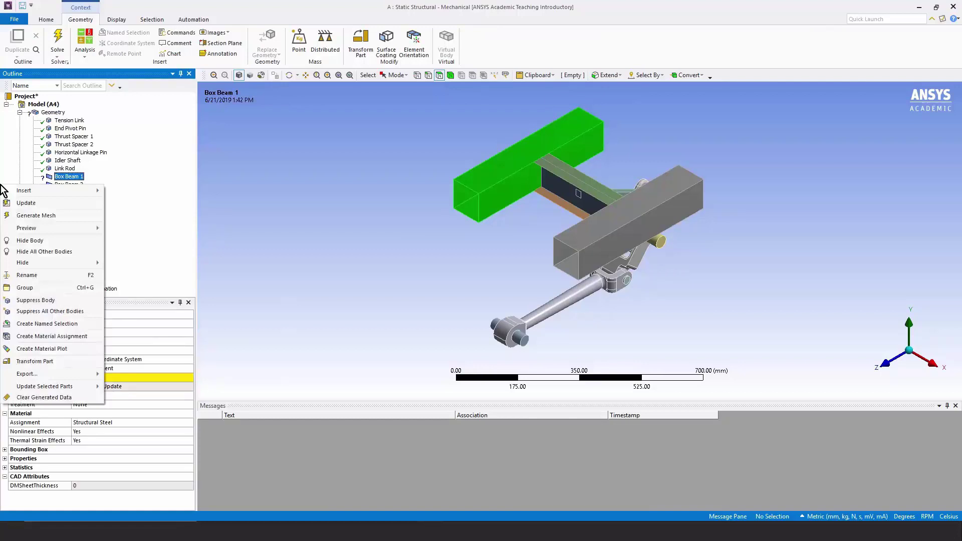
pyautogui.click(67, 177)
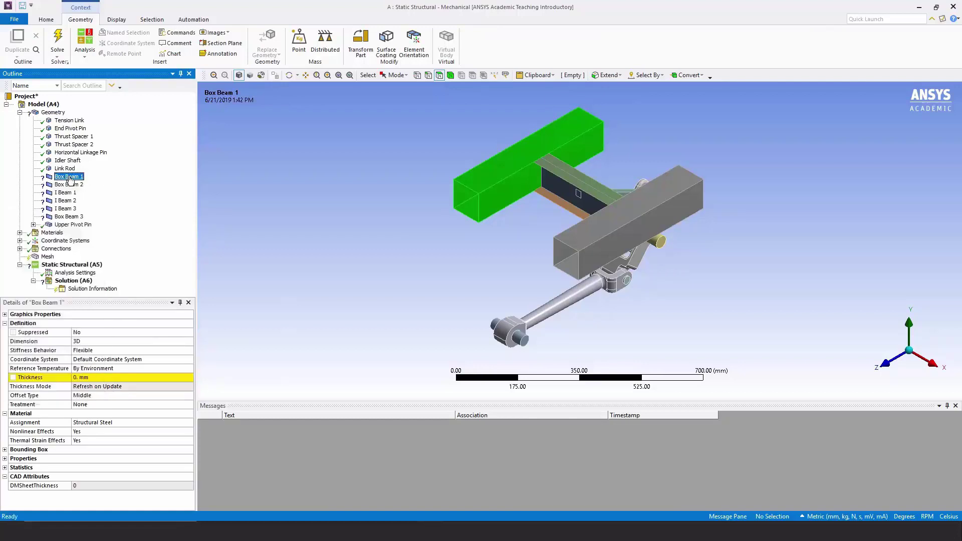
pyautogui.keyDown('shift'); pyautogui.click(71, 218); pyautogui.keyUp('shift')
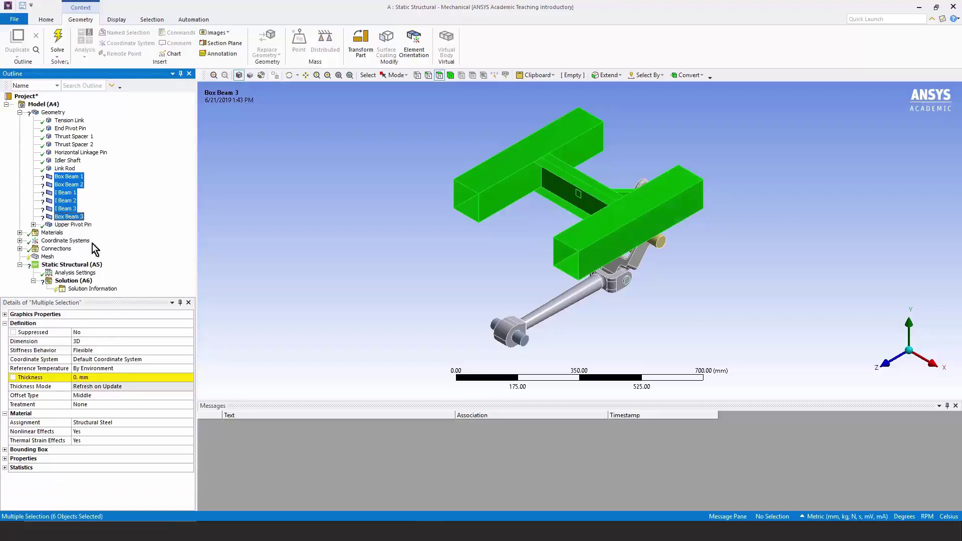
pyautogui.click(111, 378)
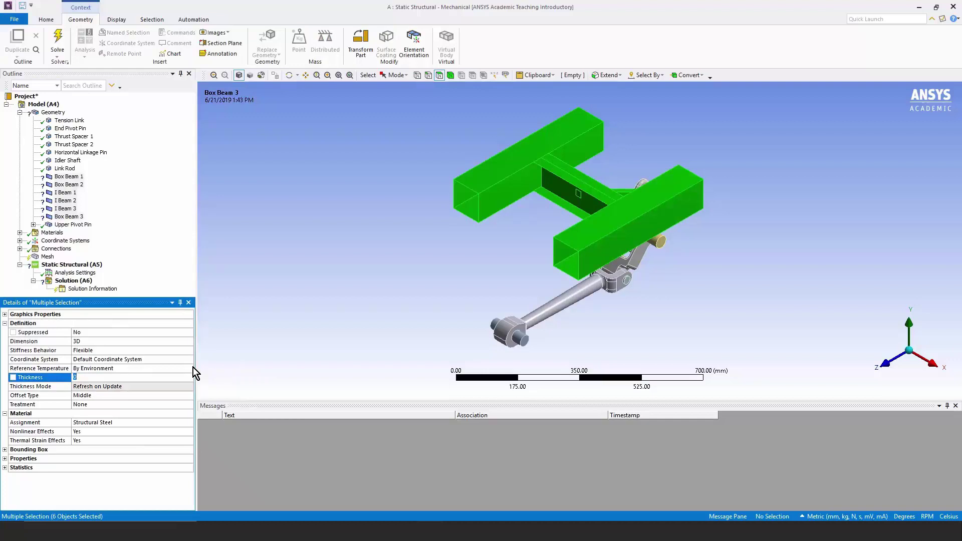
pyautogui.write('1.5')
pyautogui.press('Return')
# Review the available unit systems and the context commands for the Model, Static Structural and Geometry objects.
pyautogui.click(46, 20)
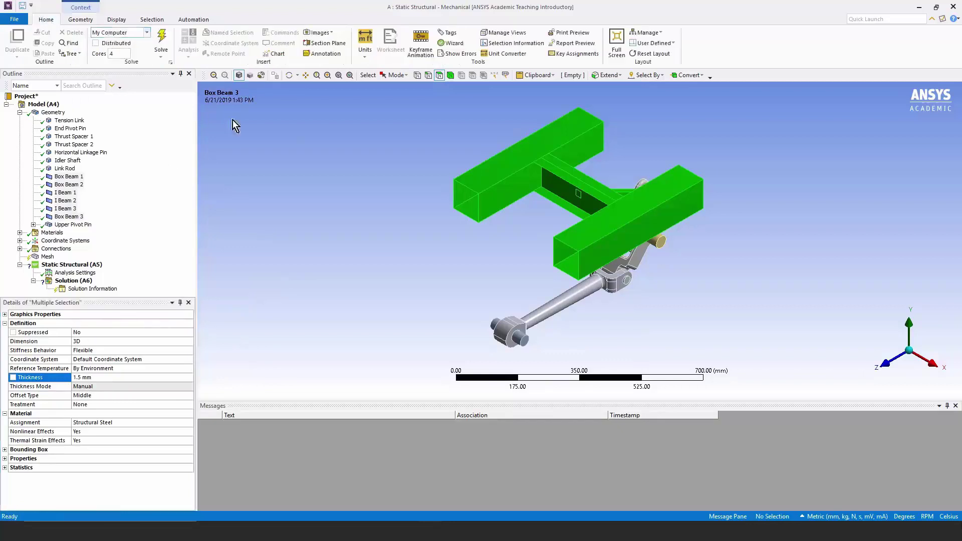
pyautogui.click(364, 49)
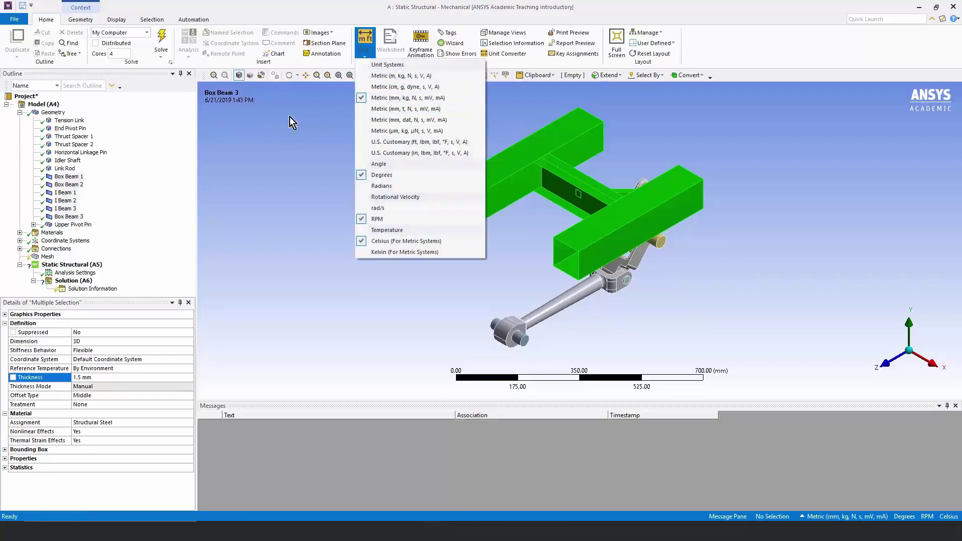
pyautogui.click(80, 20)
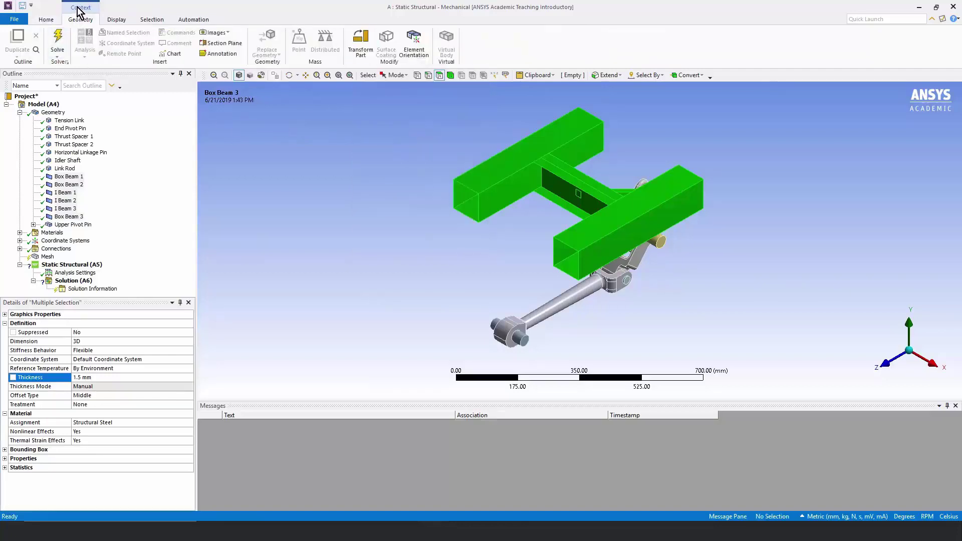
pyautogui.click(44, 105)
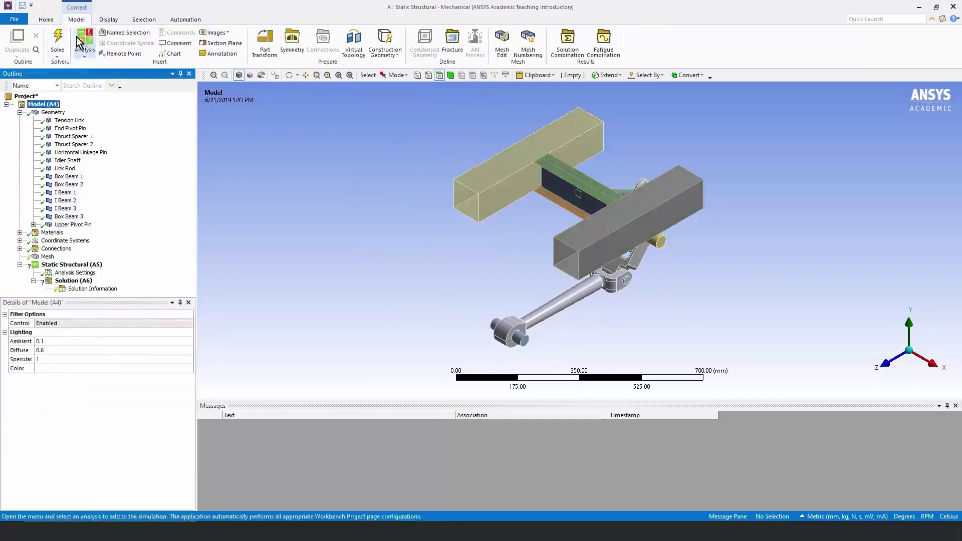
pyautogui.click(59, 265)
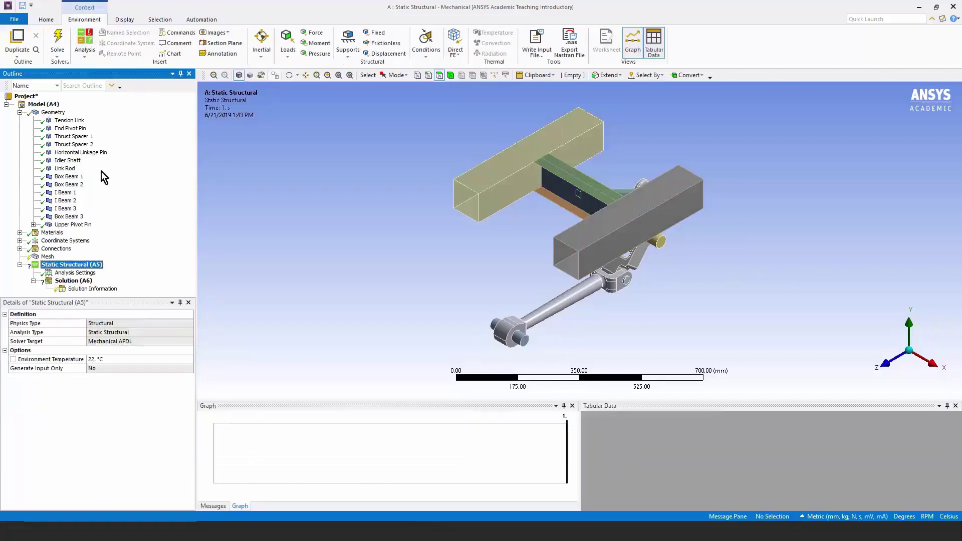
pyautogui.click(53, 113)
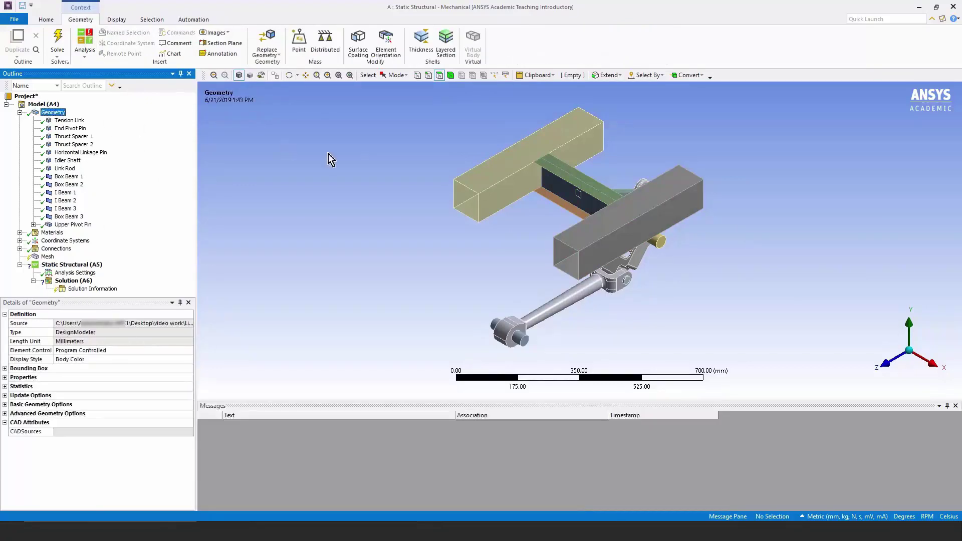
# Generate the assembly mesh with the default settings and show its statistics.
pyautogui.moveTo(396, 217); pyautogui.dragTo(377, 203, button='middle')
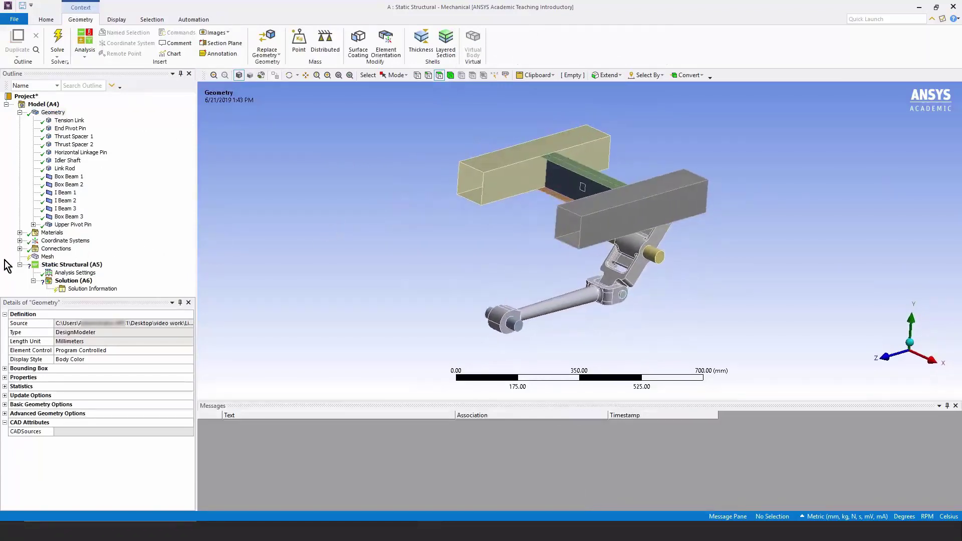
pyautogui.click(49, 258)
pyautogui.rightClick(49, 258)
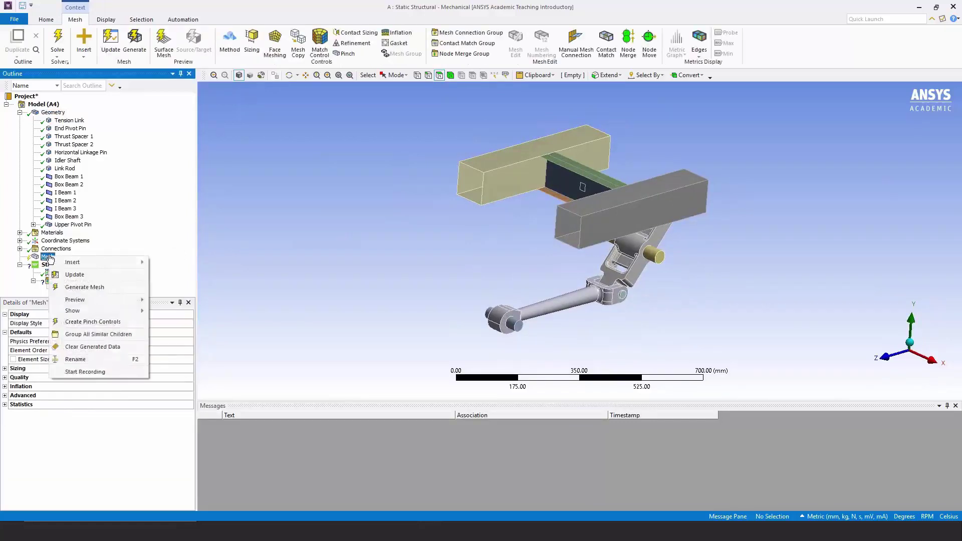
pyautogui.click(88, 287)
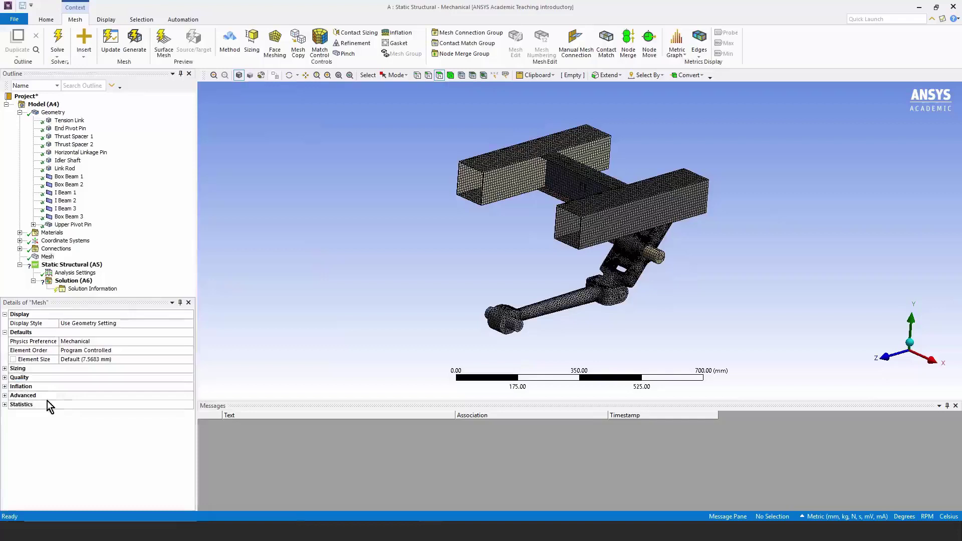
pyautogui.click(5, 404)
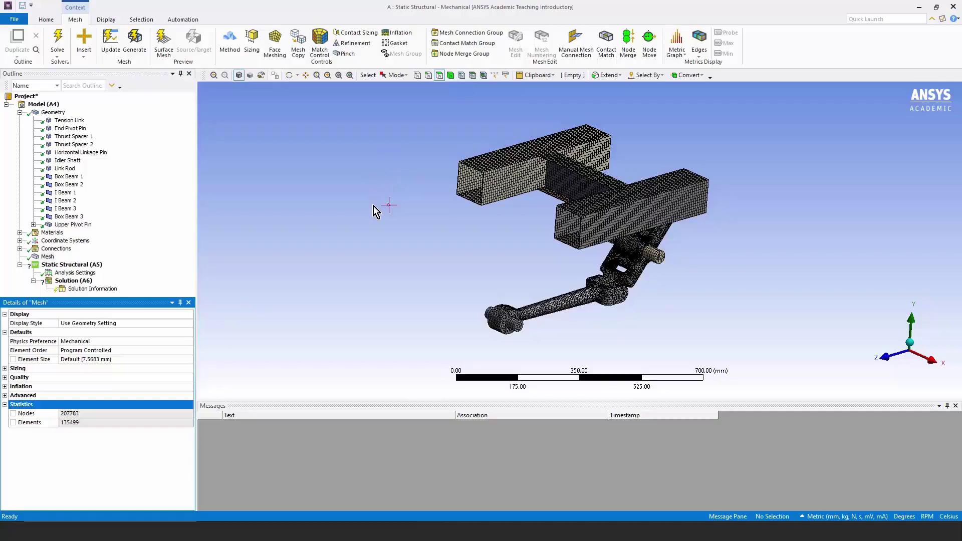
# Examine the shell mesh up close at the open end of a box beam, and return to the whole assembly.
pyautogui.moveTo(429, 106); pyautogui.dragTo(773, 276)
pyautogui.moveTo(393, 286); pyautogui.dragTo(458, 294, button='middle')
pyautogui.moveTo(358, 172); pyautogui.dragTo(443, 221)
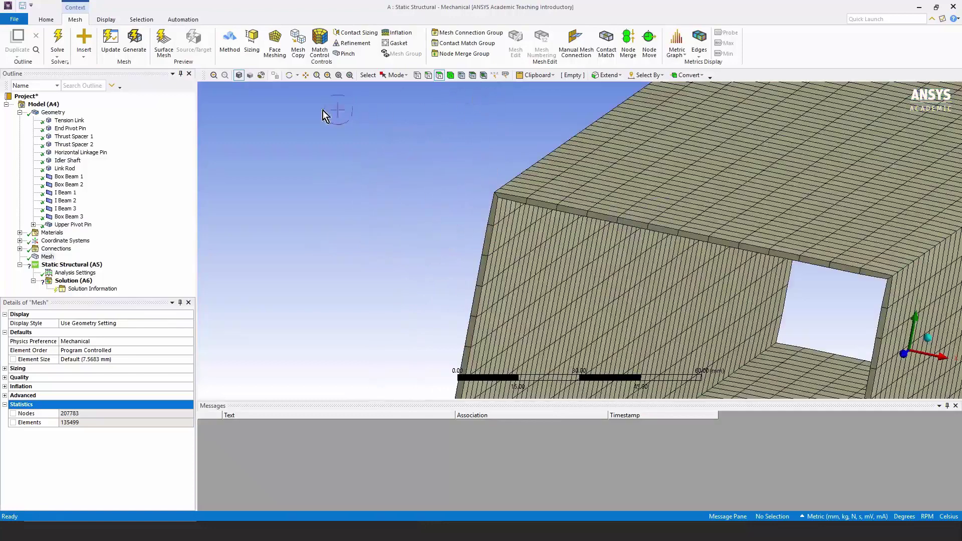
pyautogui.click(338, 75)
pyautogui.moveTo(509, 230); pyautogui.dragTo(392, 260, button='middle')
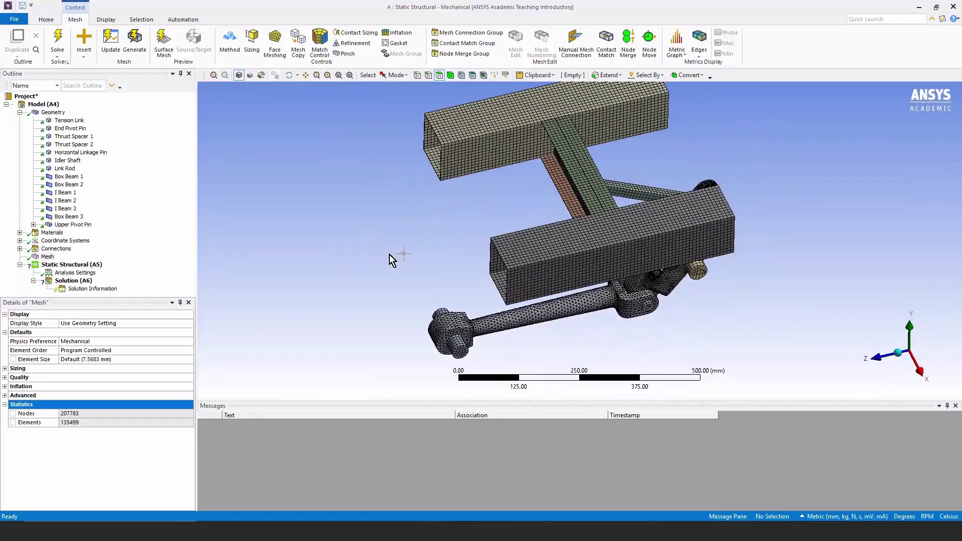
# Hide all bodies except the Link Rod and the Tension Link.
pyautogui.moveTo(502, 205); pyautogui.dragTo(550, 348, button='middle')
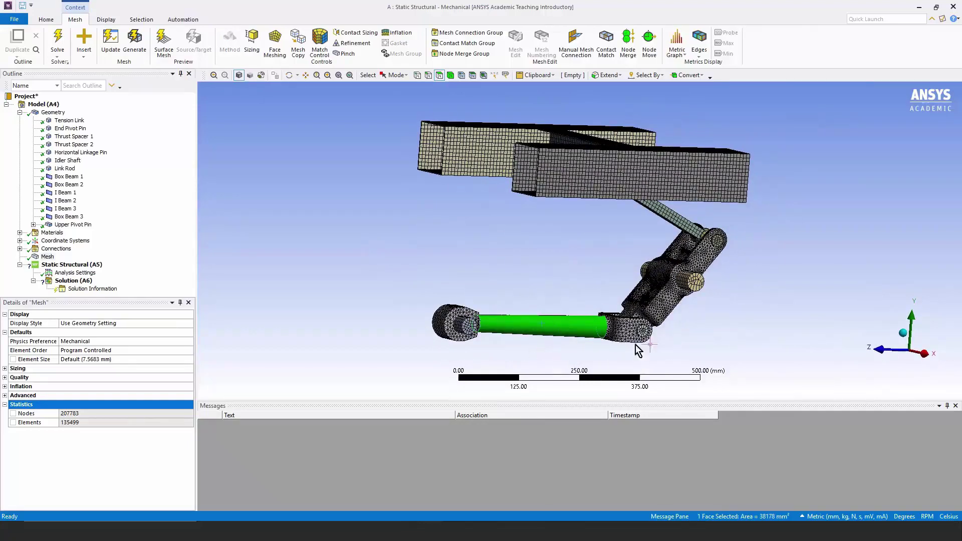
pyautogui.keyDown('ctrl'); pyautogui.click(668, 300); pyautogui.keyUp('ctrl')
pyautogui.rightClick(668, 300)
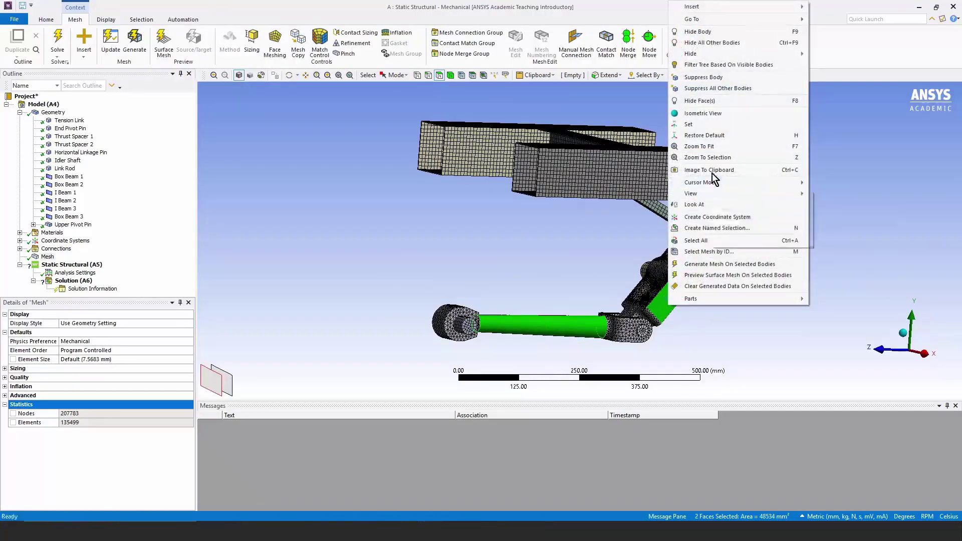
pyautogui.click(712, 43)
pyautogui.moveTo(508, 241); pyautogui.dragTo(493, 241, button='middle')
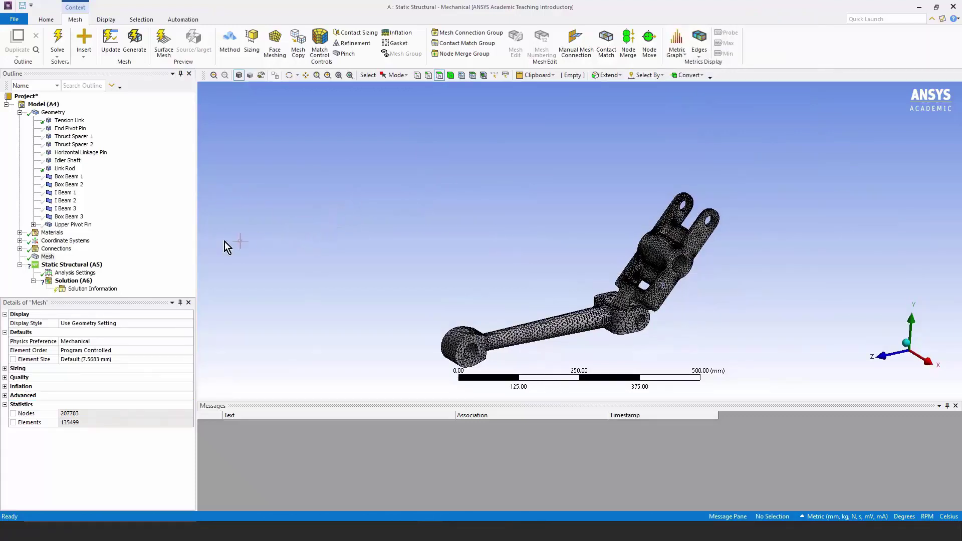
# Insert a mesh sizing control and scope it to the Link Rod and Tension Link bodies.
pyautogui.click(48, 257)
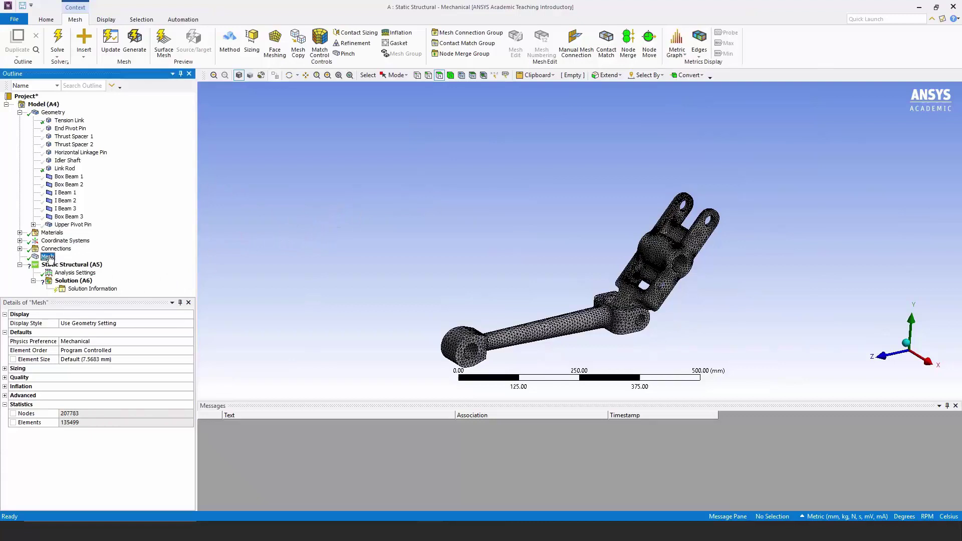
pyautogui.rightClick(49, 258)
pyautogui.moveTo(109, 262)
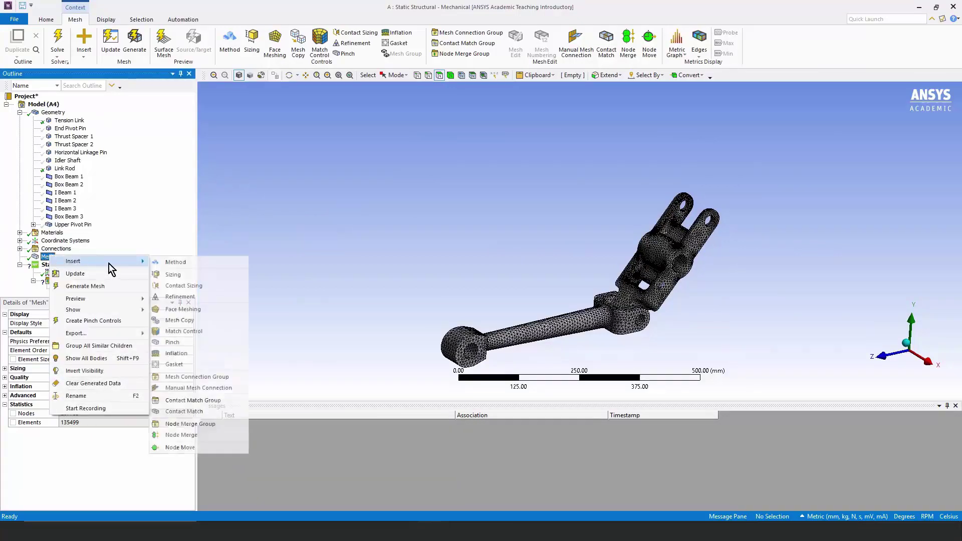
pyautogui.click(173, 276)
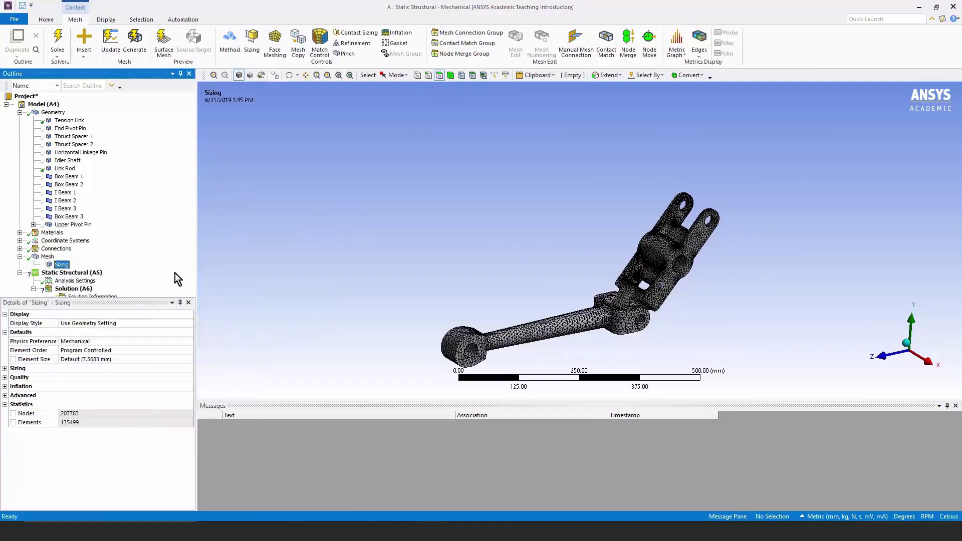
pyautogui.click(551, 343)
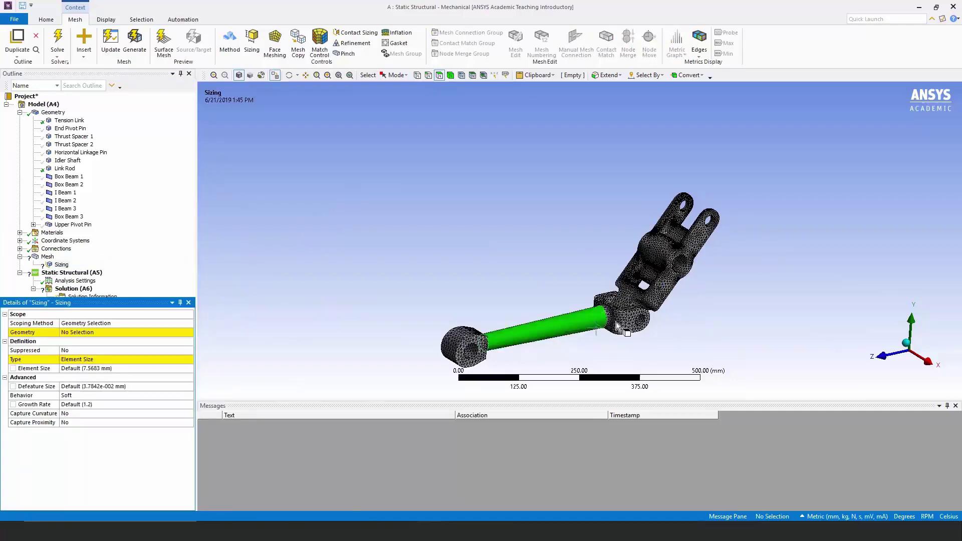
pyautogui.keyDown('ctrl'); pyautogui.click(668, 285); pyautogui.keyUp('ctrl')
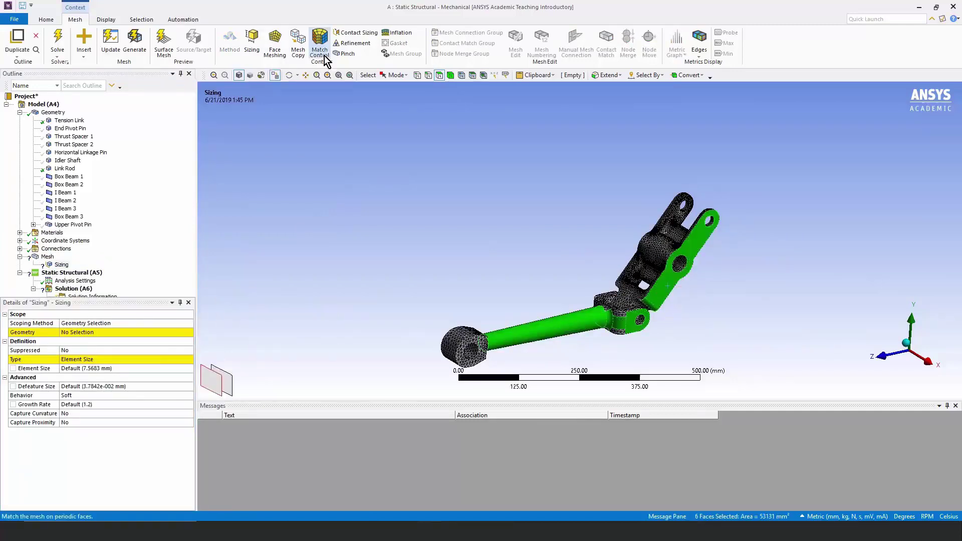
pyautogui.click(450, 75)
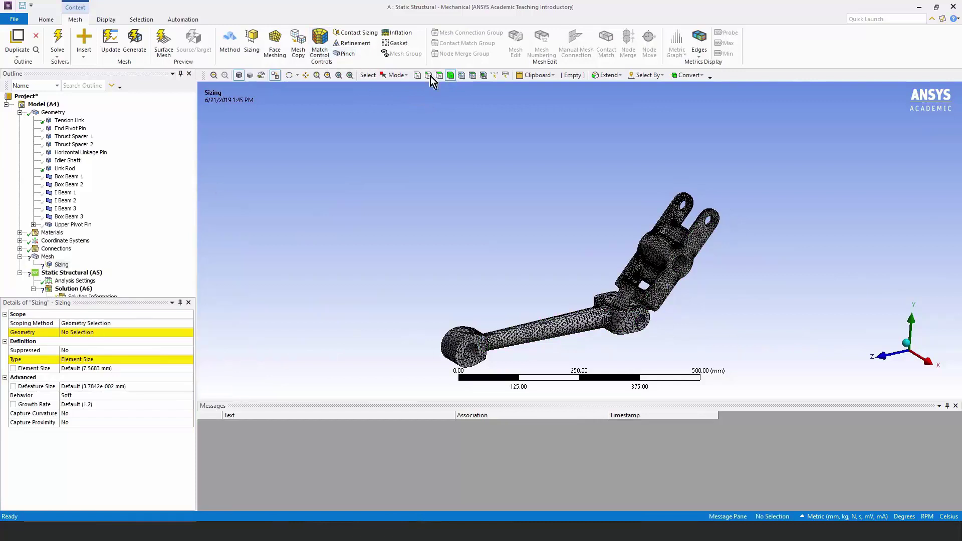
pyautogui.click(647, 270)
pyautogui.keyDown('ctrl'); pyautogui.click(601, 315); pyautogui.keyUp('ctrl')
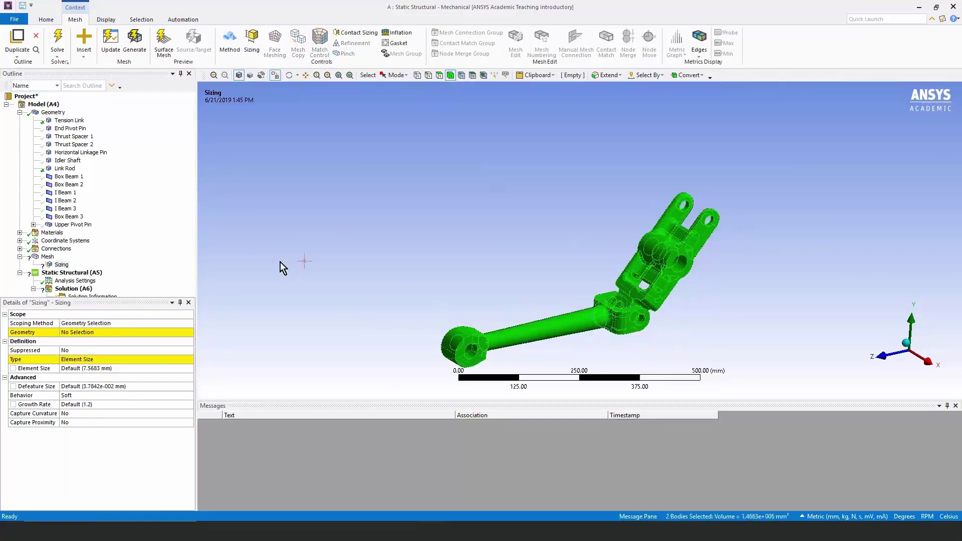
pyautogui.click(86, 334)
pyautogui.click(81, 333)
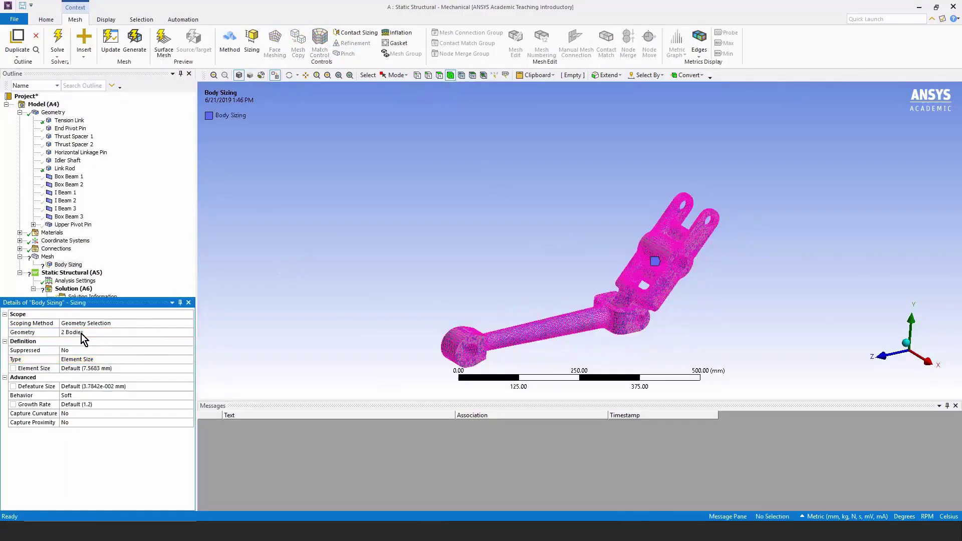
# Set the body sizing's element size to 15 mm.
pyautogui.click(107, 359)
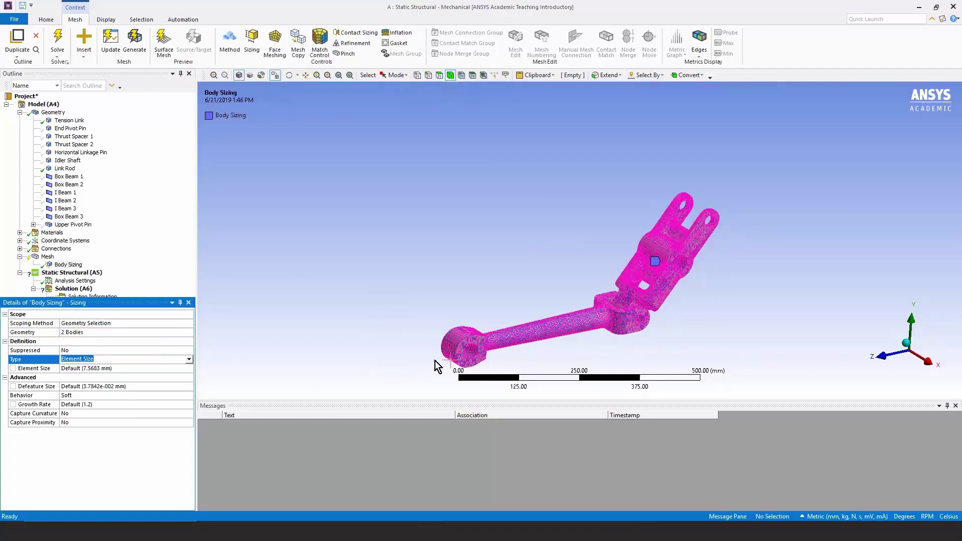
pyautogui.click(113, 365)
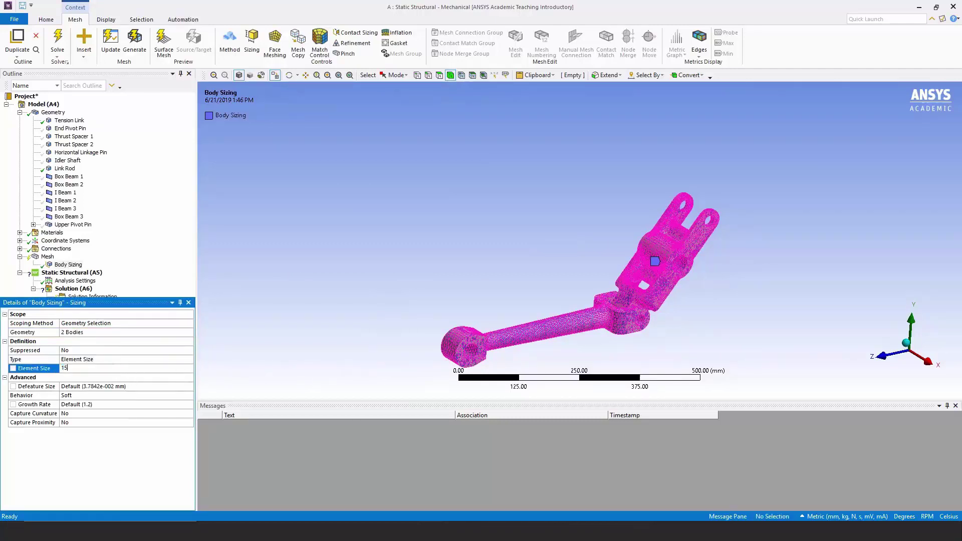
pyautogui.press('Return')
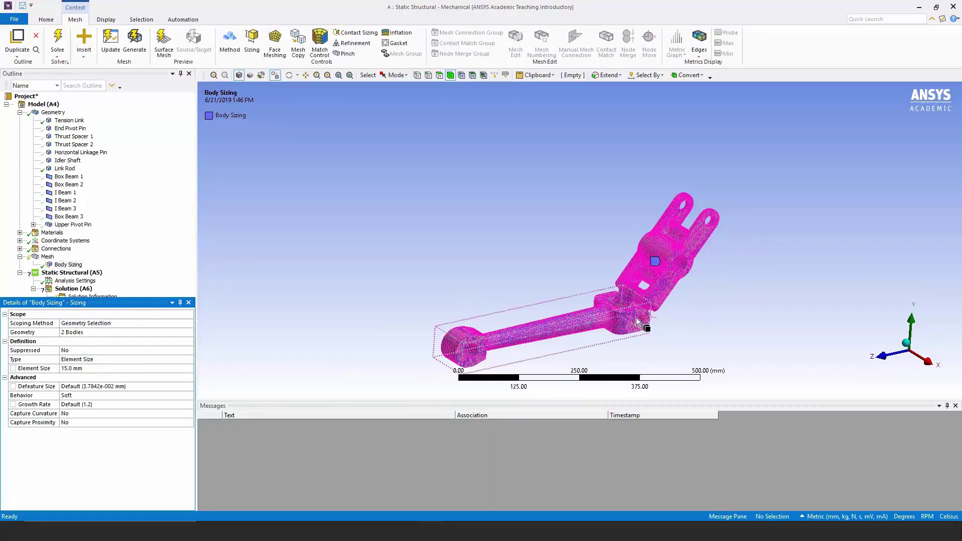
# Generate the mesh on only the Link Rod and Tension Link bodies and show the mesh statistics.
pyautogui.click(600, 323)
pyautogui.rightClick(595, 320)
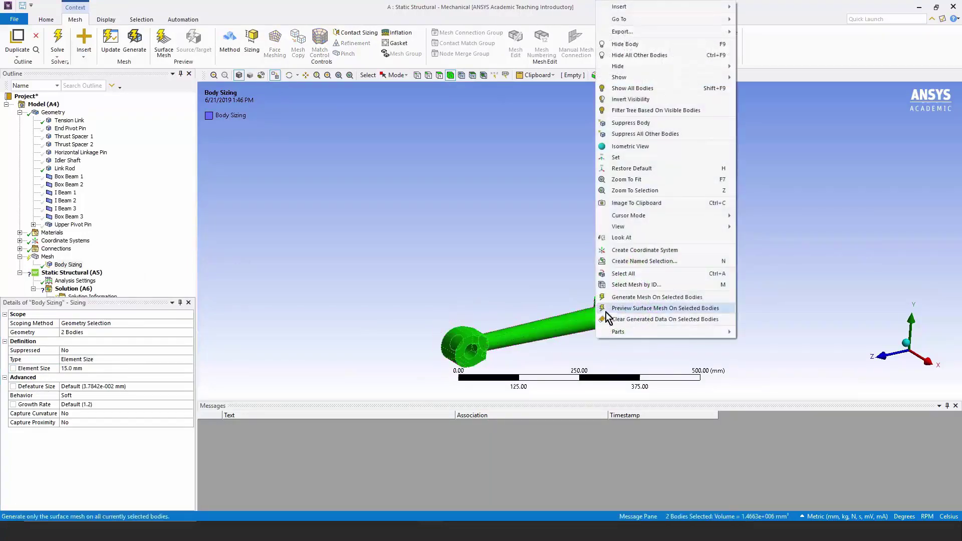
pyautogui.click(646, 297)
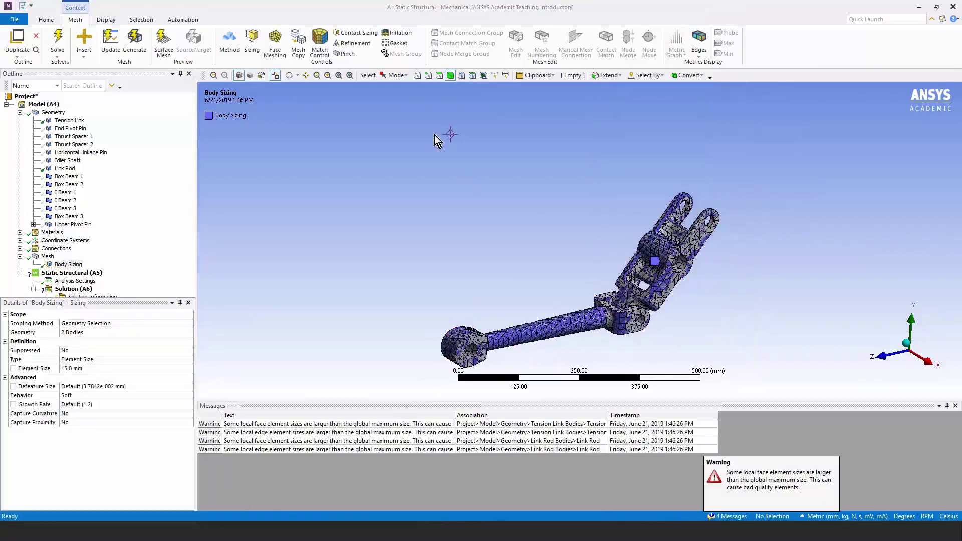
pyautogui.click(48, 257)
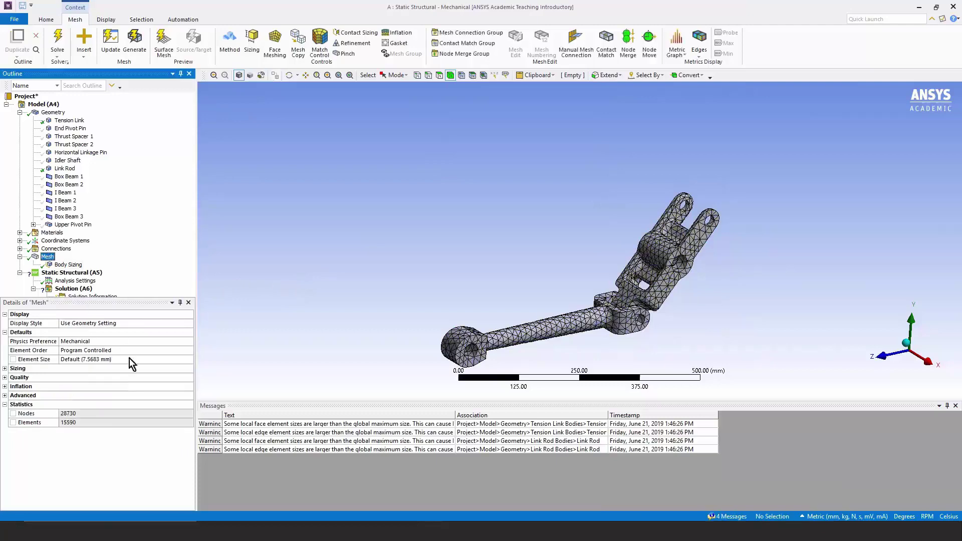
# Make all bodies of the assembly visible.
pyautogui.moveTo(542, 283); pyautogui.dragTo(548, 286, button='middle')
pyautogui.rightClick(343, 132)
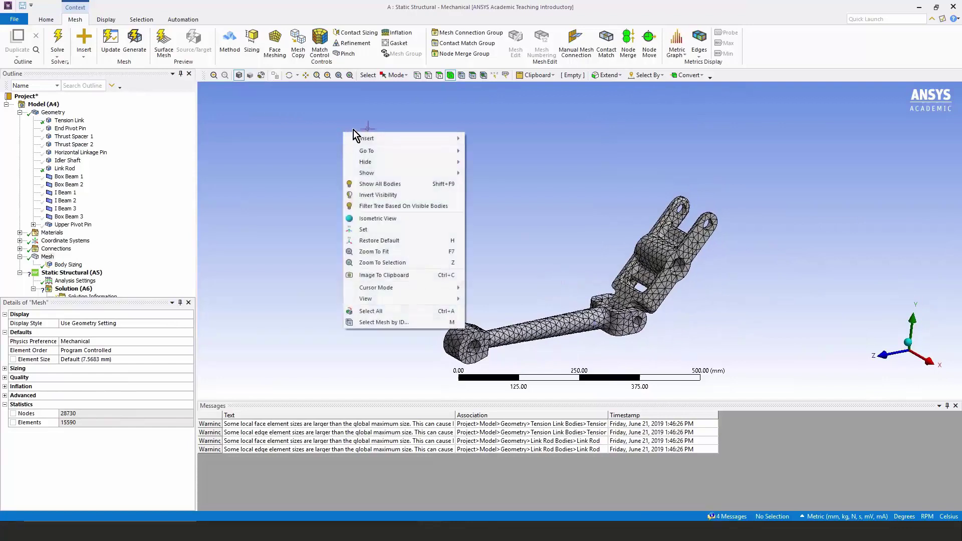
pyautogui.click(372, 185)
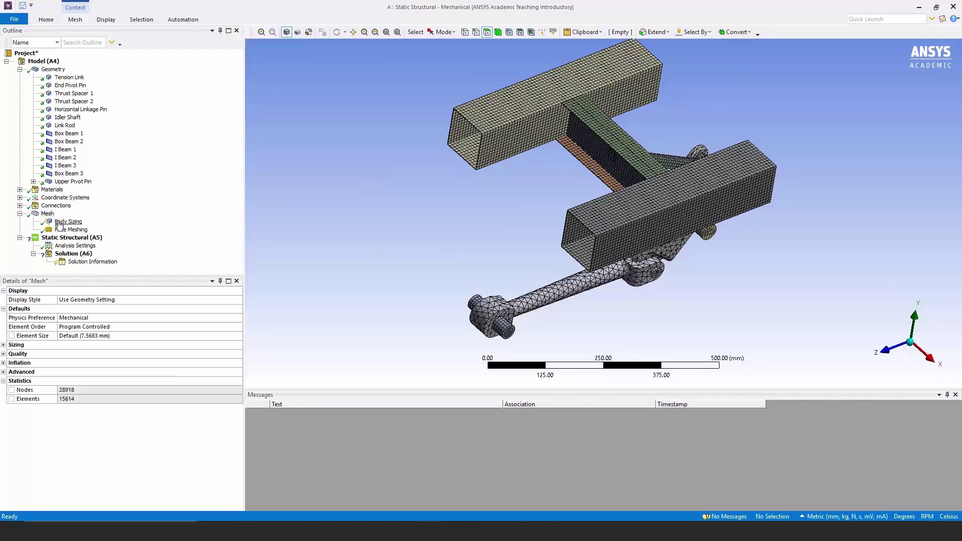
# Expand the mesh quality settings and chart the Element Quality mesh metric.
pyautogui.click(48, 214)
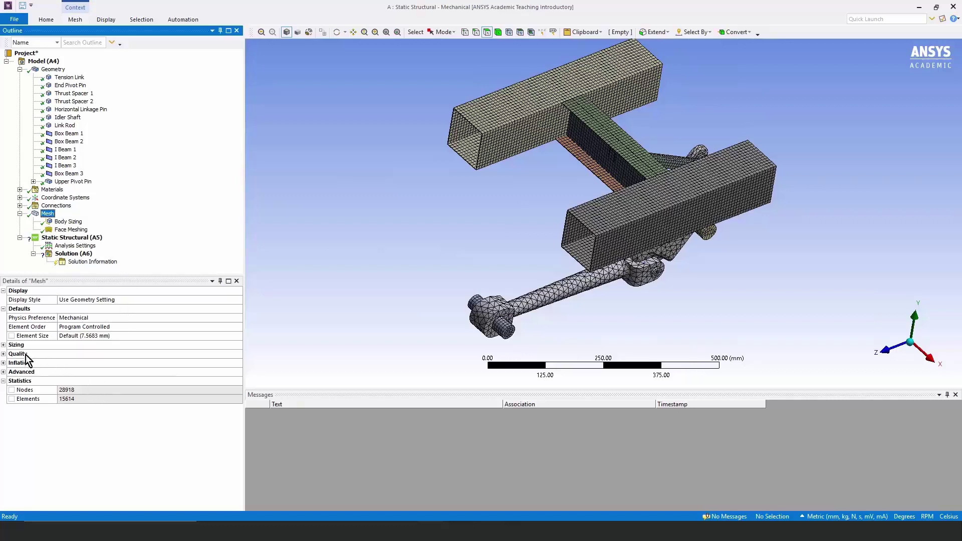
pyautogui.click(3, 354)
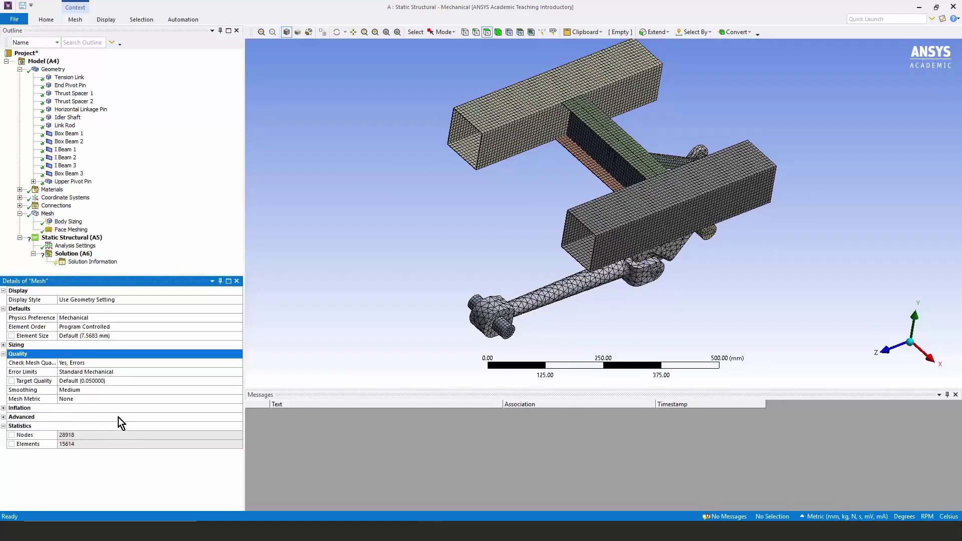
pyautogui.click(118, 398)
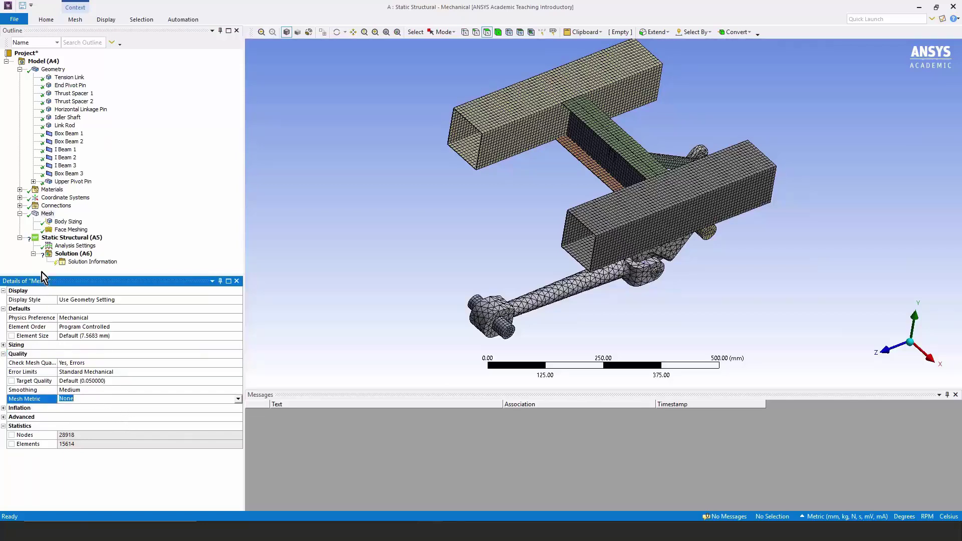
pyautogui.click(49, 214)
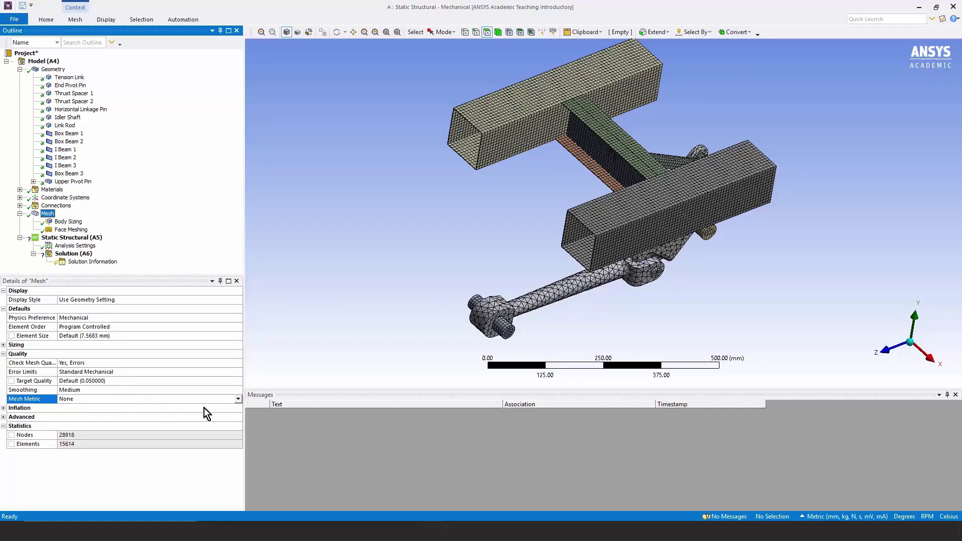
pyautogui.click(238, 400)
pyautogui.click(95, 413)
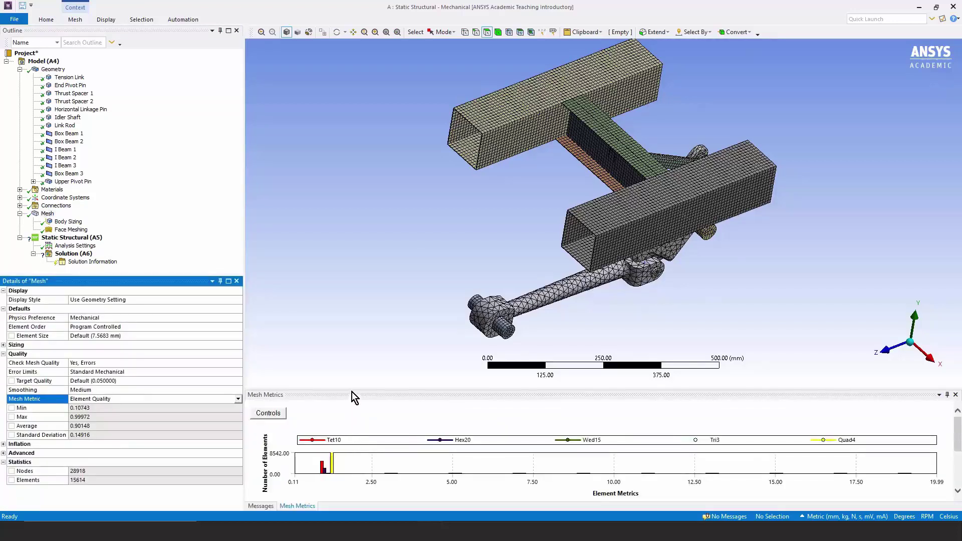
# Enlarge the mesh metrics chart and isolate the elements of the tallest Quad4 bar, followed by those of the tallest Tet10 bar.
pyautogui.moveTo(353, 389); pyautogui.dragTo(365, 248)
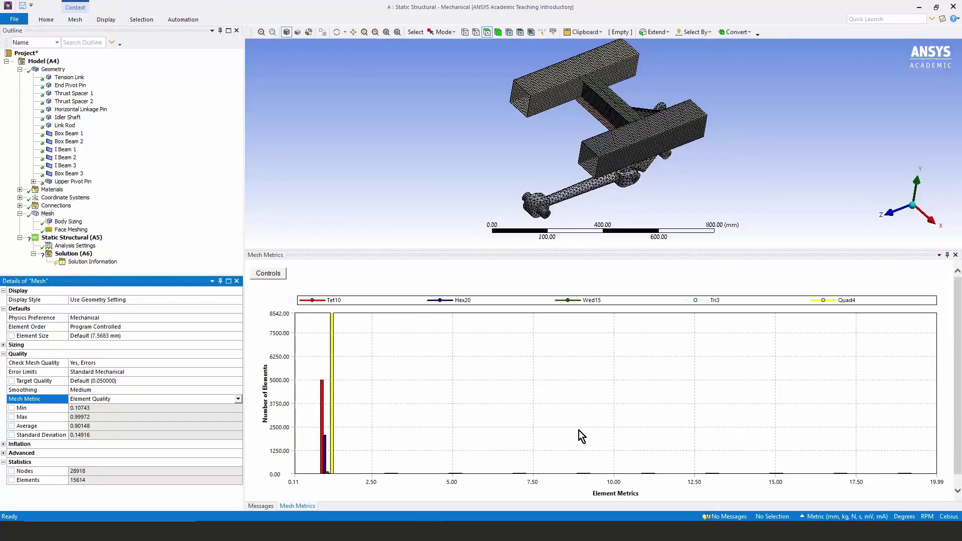
pyautogui.click(333, 387)
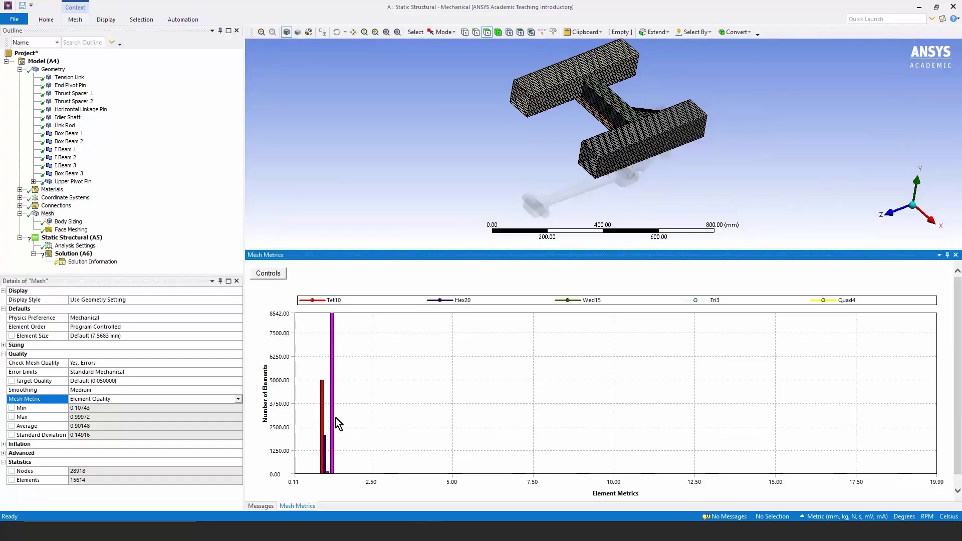
pyautogui.click(323, 452)
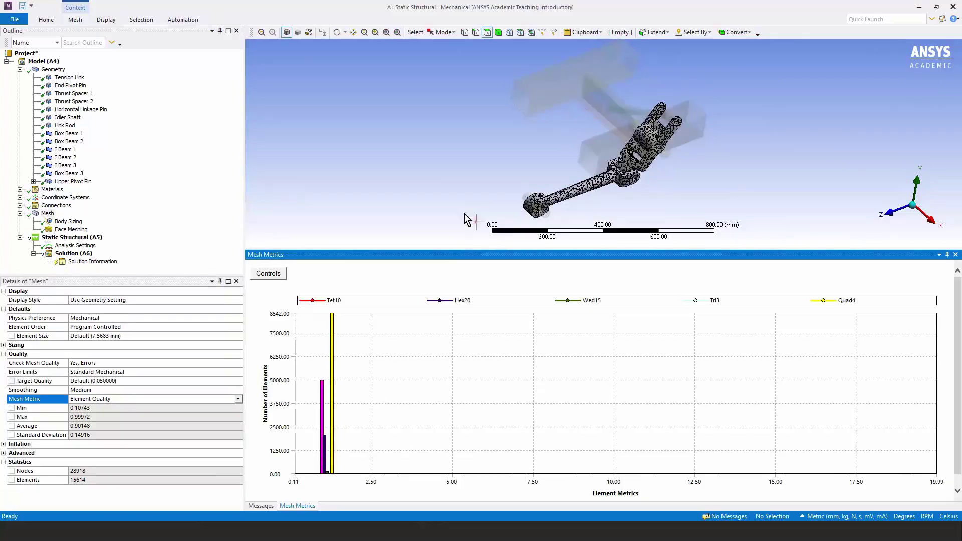
pyautogui.moveTo(469, 215)
pyautogui.mouseDown(button='middle')
pyautogui.moveTo(477, 198)
pyautogui.moveTo(449, 161)
pyautogui.moveTo(449, 88)
pyautogui.moveTo(476, 208)
pyautogui.mouseUp(button='middle')
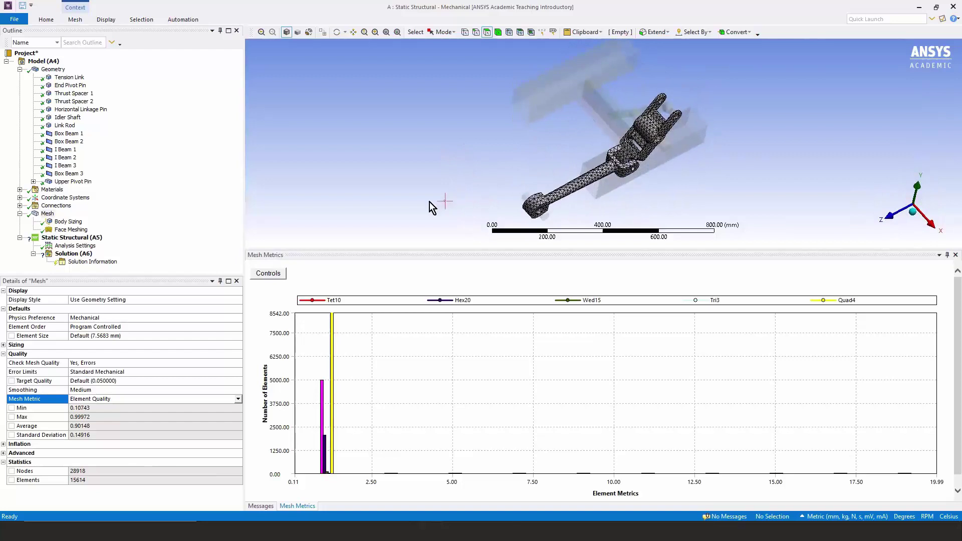
# View the Aspect Ratio mesh metric, and set the metric back to None.
pyautogui.click(238, 399)
pyautogui.click(236, 412)
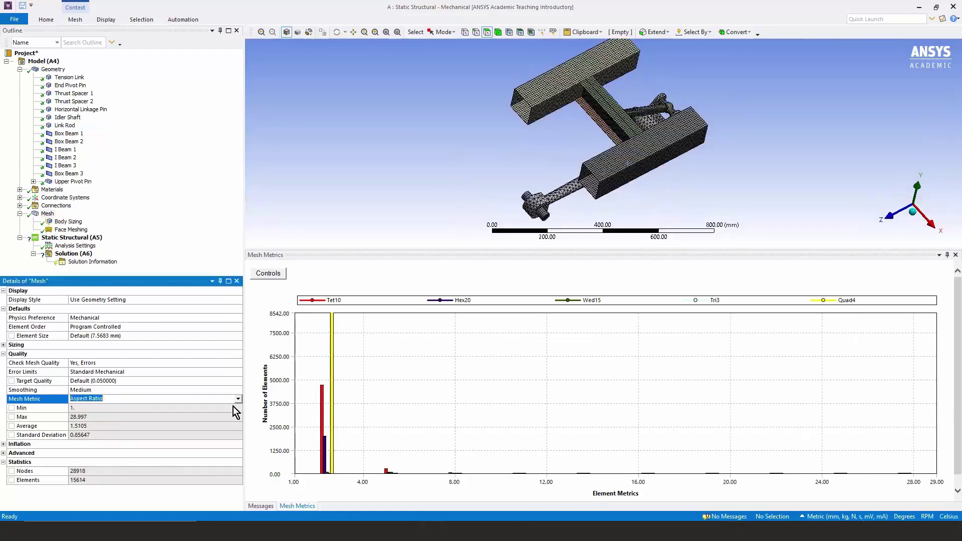
pyautogui.click(238, 399)
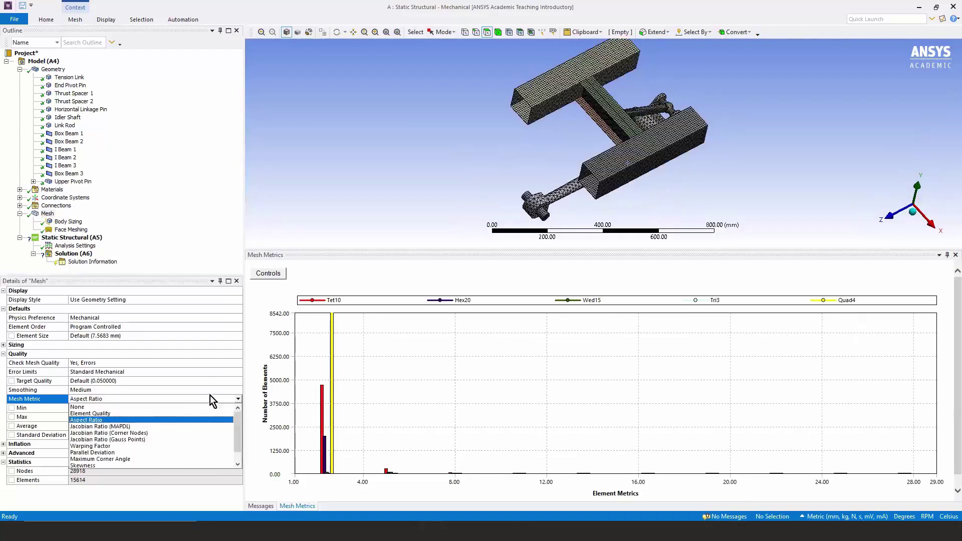
pyautogui.click(86, 406)
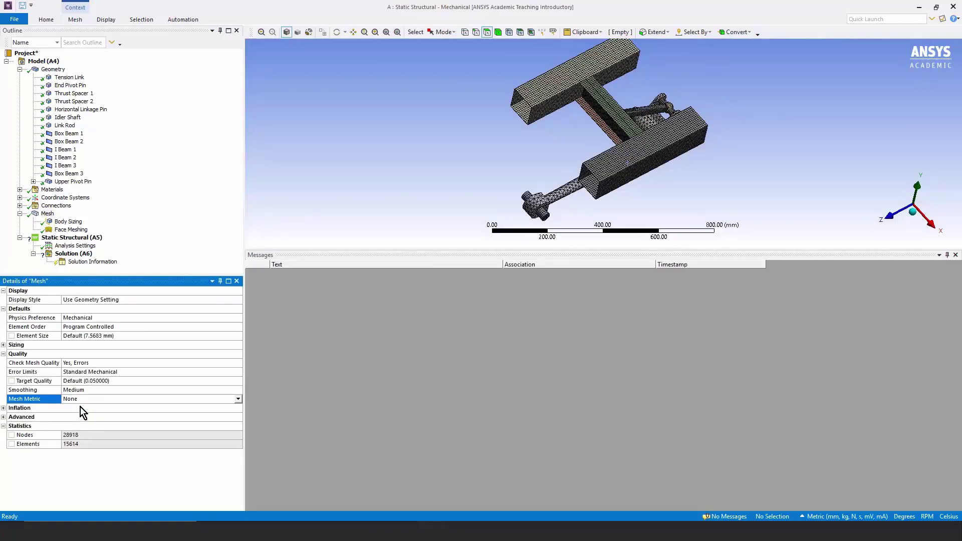
# Shrink the message area to enlarge the model view, and set the mesh display style to Element Quality.
pyautogui.click(137, 299)
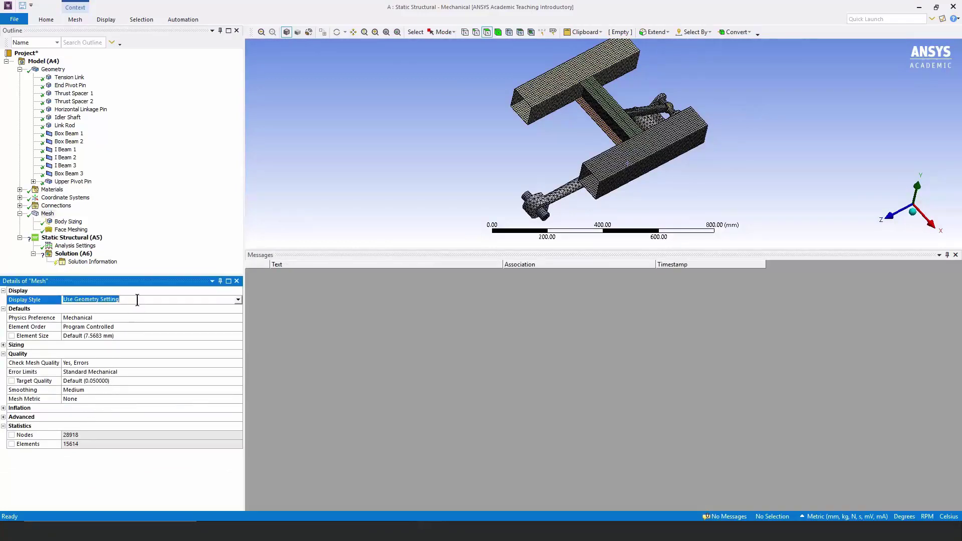
pyautogui.click(305, 256)
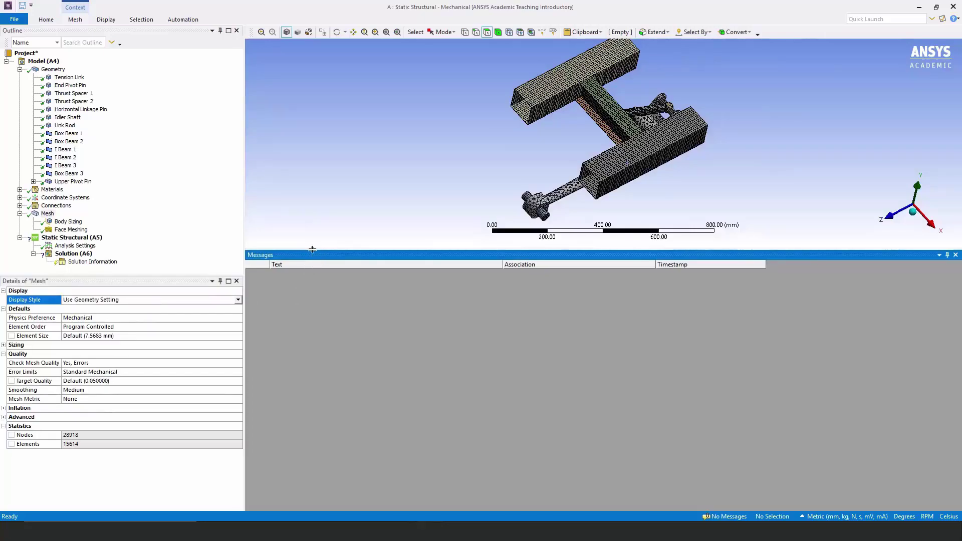
pyautogui.moveTo(314, 257); pyautogui.dragTo(333, 444)
pyautogui.moveTo(368, 330)
pyautogui.mouseDown(button='middle')
pyautogui.moveTo(376, 307)
pyautogui.moveTo(376, 316)
pyautogui.mouseUp(button='middle')
pyautogui.click(238, 300)
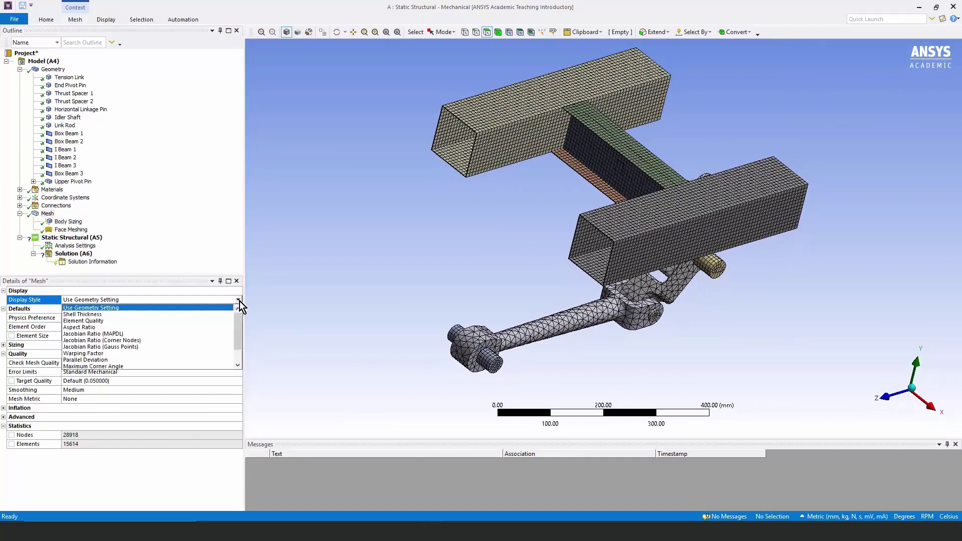
pyautogui.click(92, 322)
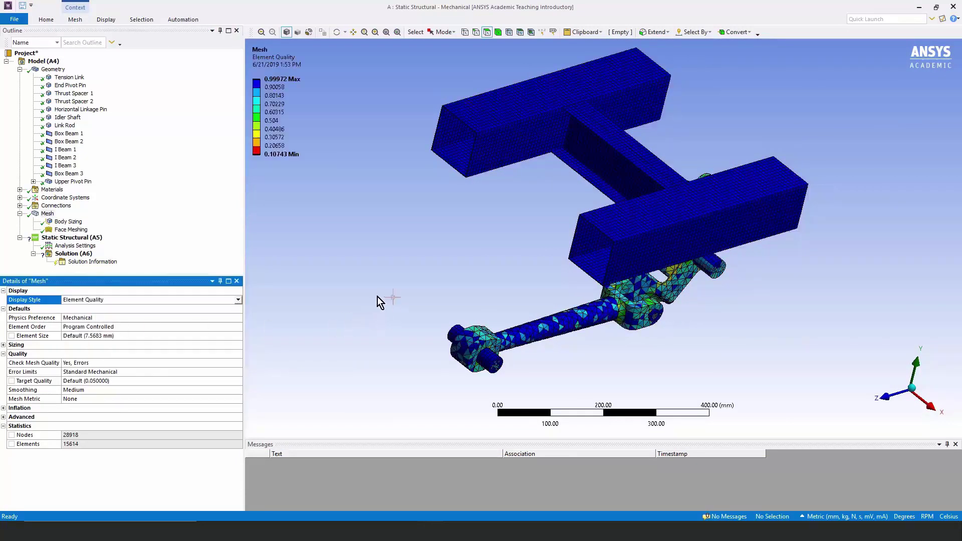
# Examine the element quality contours around the Tension Link from different angles and up close.
pyautogui.moveTo(475, 283); pyautogui.dragTo(496, 274, button='middle')
pyautogui.moveTo(549, 254); pyautogui.dragTo(489, 208, button='middle')
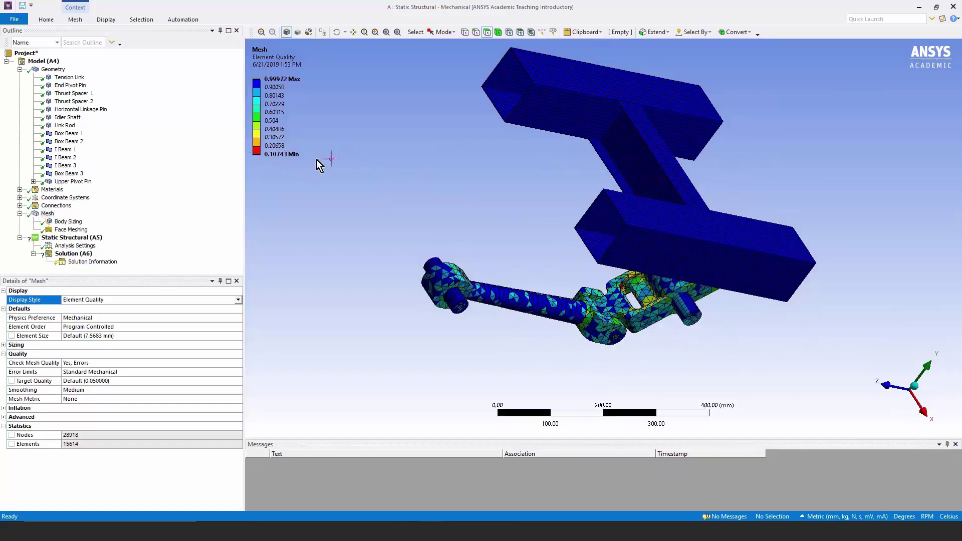
pyautogui.moveTo(555, 198); pyautogui.dragTo(640, 276, button='middle')
pyautogui.moveTo(485, 88); pyautogui.dragTo(628, 224, button='right')
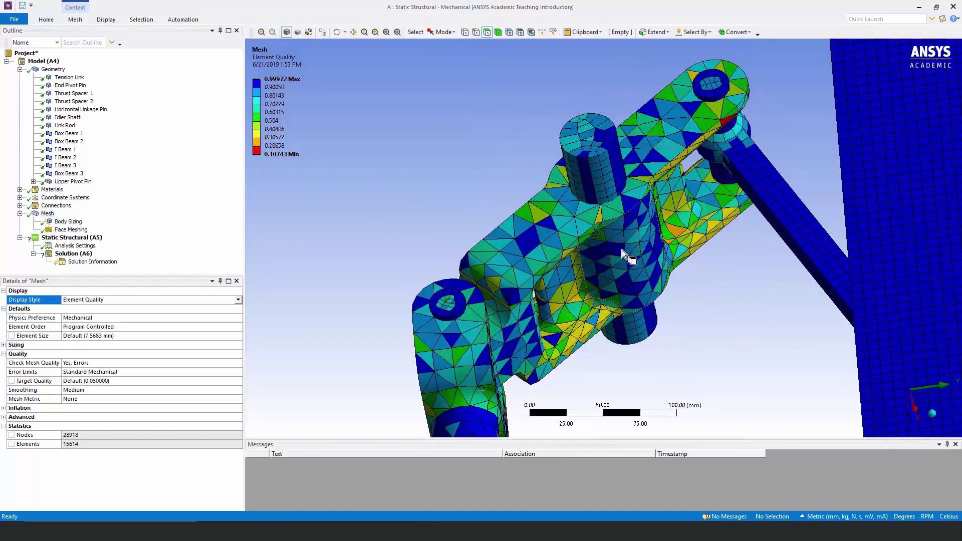
pyautogui.moveTo(628, 357); pyautogui.dragTo(539, 333, button='right')
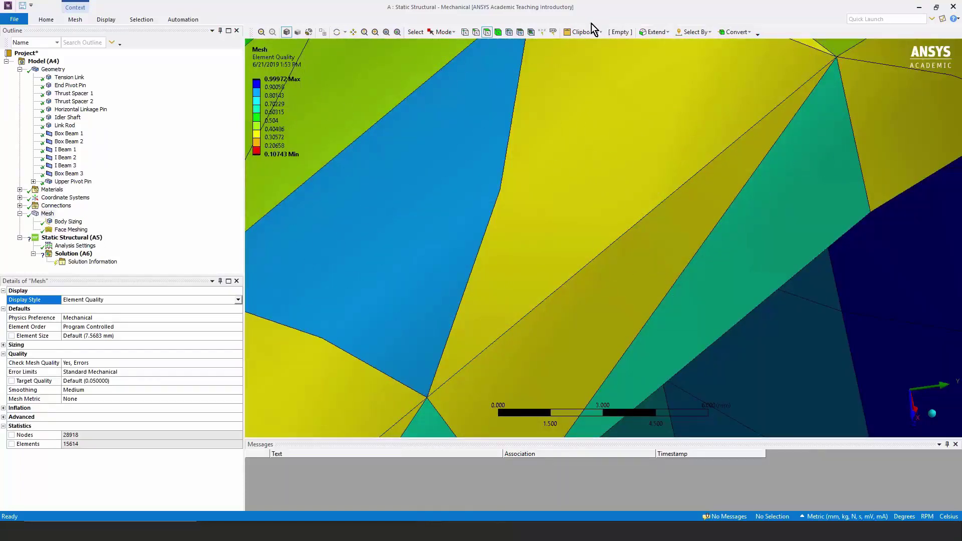
# Fit the whole assembly in view and show the sweepable bodies of the mesh.
pyautogui.click(386, 32)
pyautogui.moveTo(431, 145); pyautogui.dragTo(439, 181, button='middle')
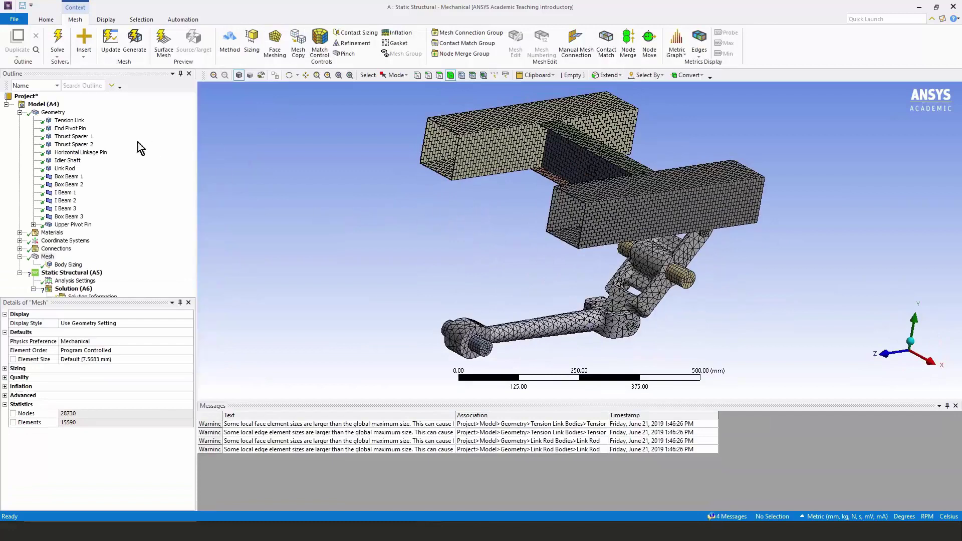
pyautogui.rightClick(50, 257)
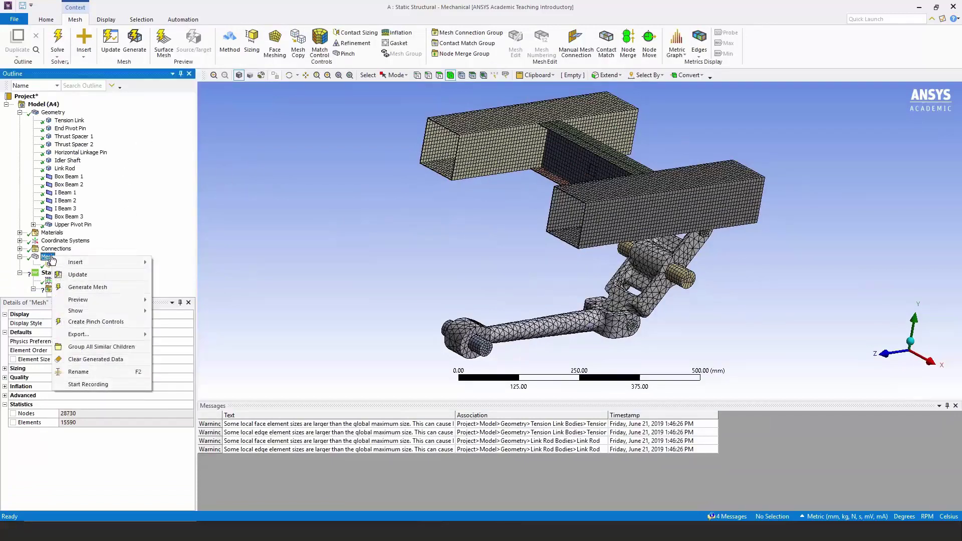
pyautogui.moveTo(140, 303)
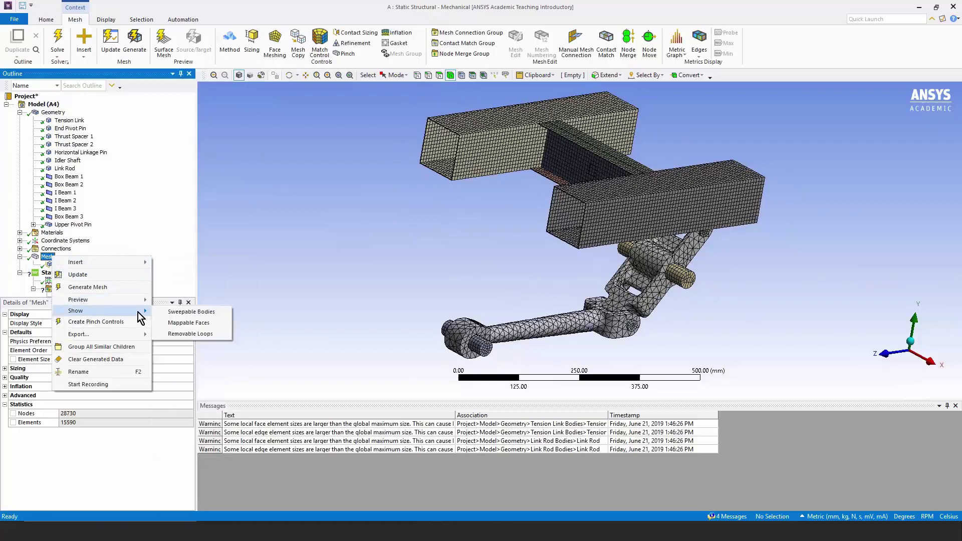
pyautogui.click(198, 312)
pyautogui.moveTo(393, 230)
pyautogui.mouseDown(button='middle')
pyautogui.moveTo(426, 219)
pyautogui.moveTo(401, 220)
pyautogui.mouseUp(button='middle')
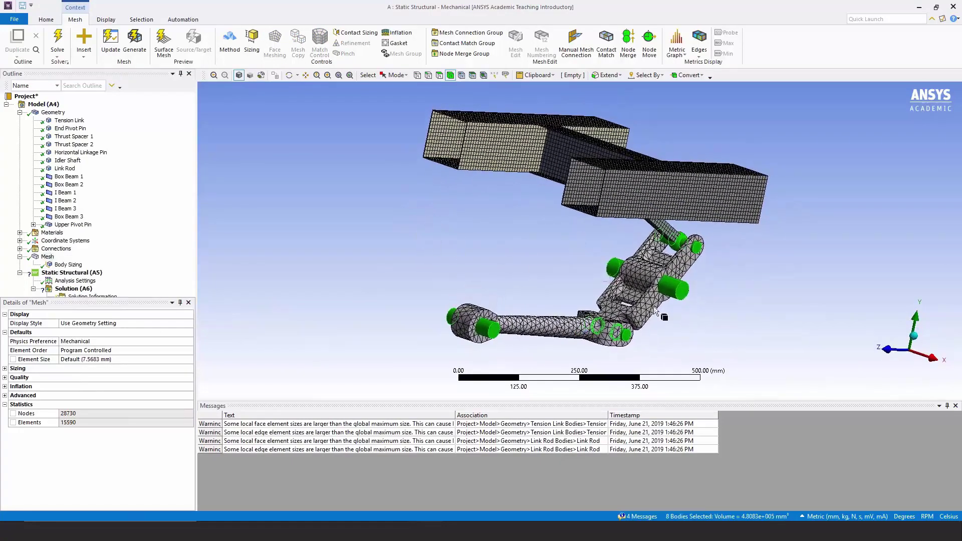
# Hide all bodies except the selected sweepable ones and zoom in on the pin with the two thrust spacers.
pyautogui.rightClick(681, 295)
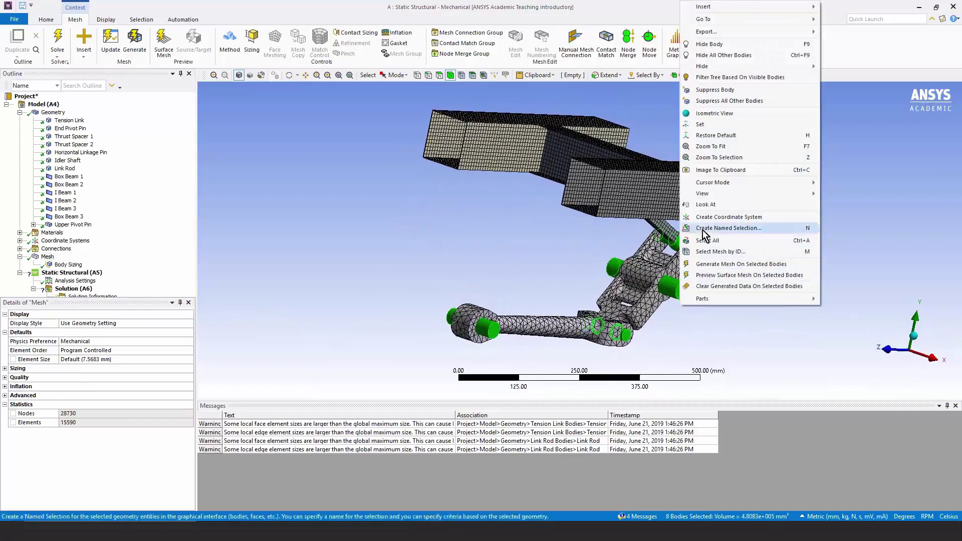
pyautogui.click(720, 56)
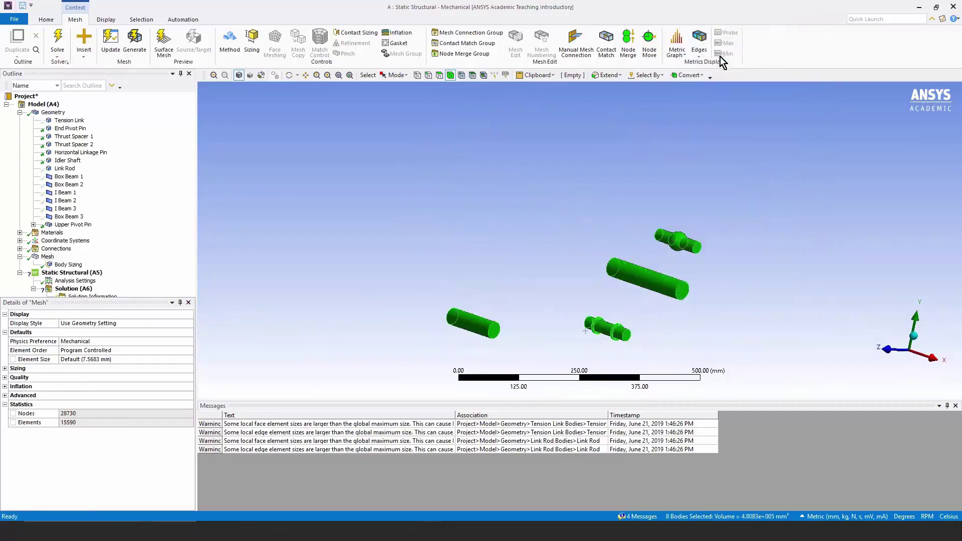
pyautogui.moveTo(507, 219); pyautogui.dragTo(492, 228, button='middle')
pyautogui.click(484, 232)
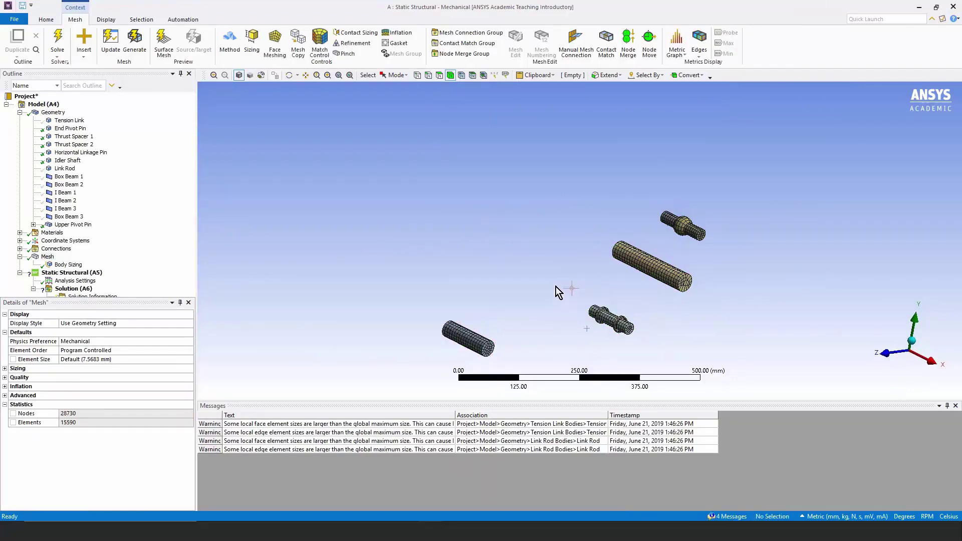
pyautogui.moveTo(555, 281); pyautogui.dragTo(669, 358)
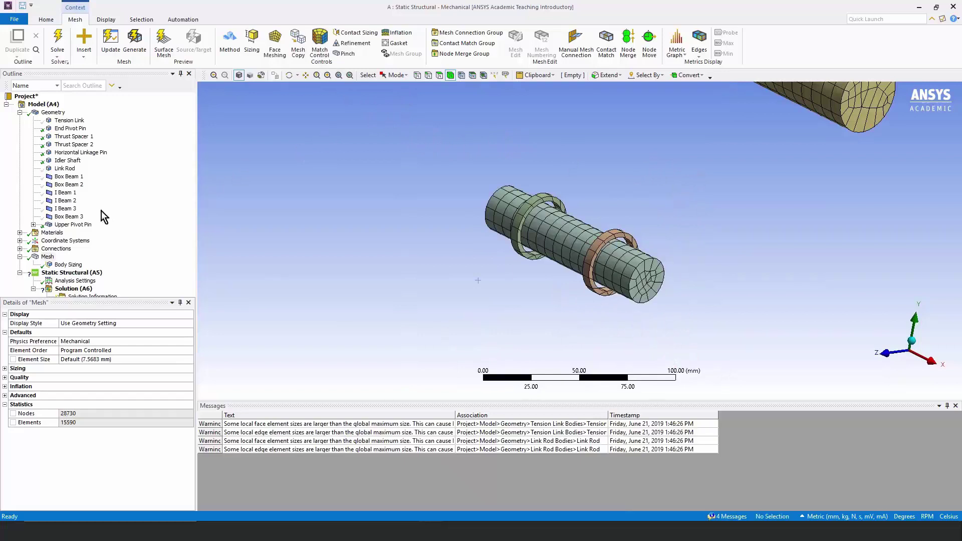
pyautogui.click(339, 75)
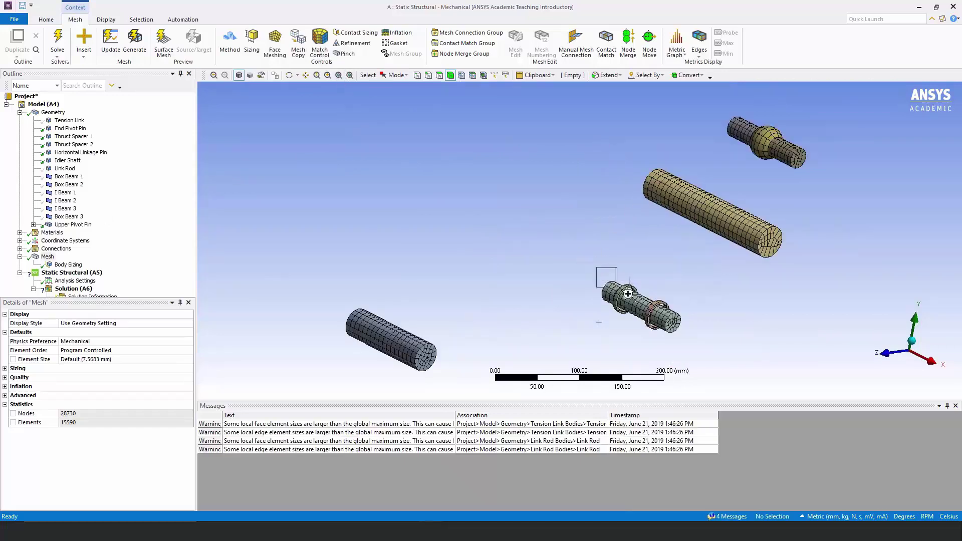
pyautogui.moveTo(628, 294); pyautogui.dragTo(704, 359)
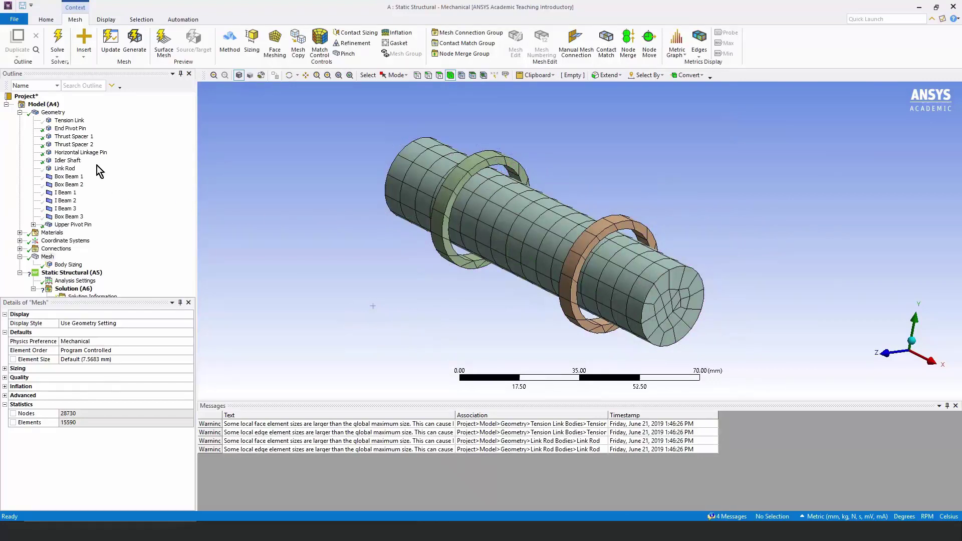
# Turn off the mesh display and highlight Thrust Spacer 1 and Thrust Spacer 2 together in the model.
pyautogui.click(70, 129)
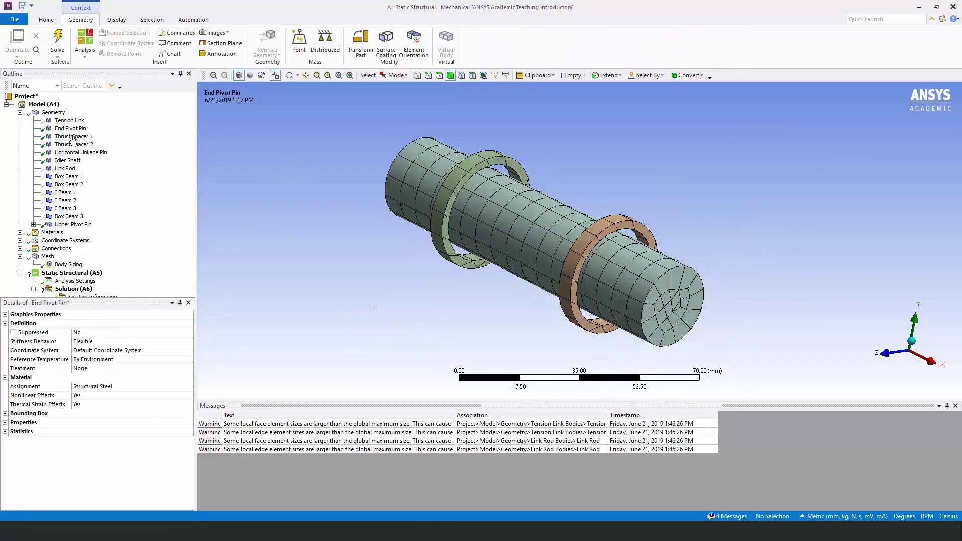
pyautogui.click(116, 19)
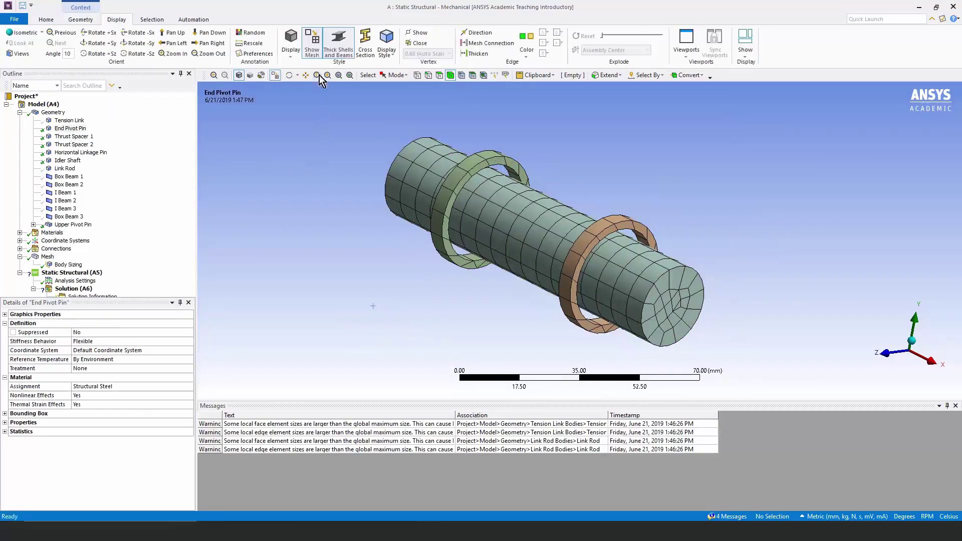
pyautogui.click(312, 42)
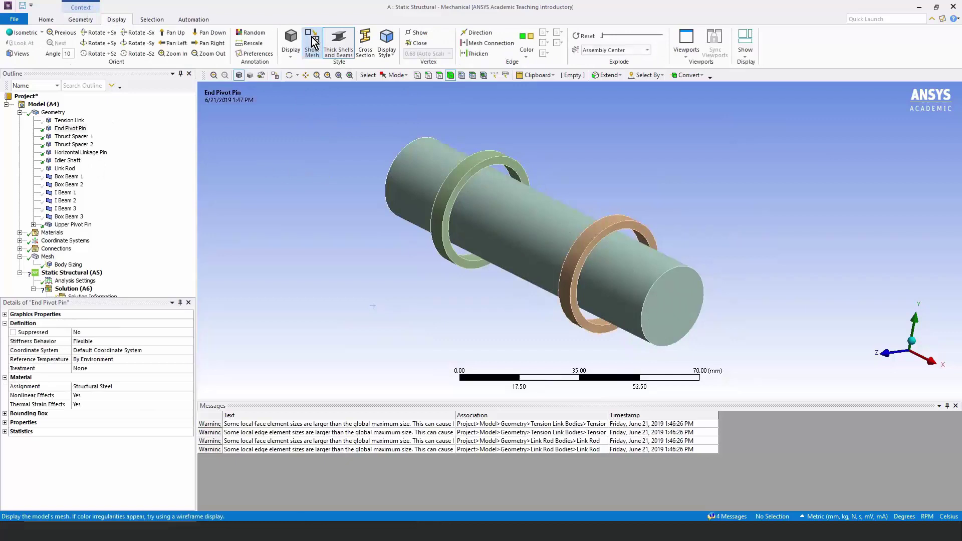
pyautogui.click(82, 138)
pyautogui.click(78, 145)
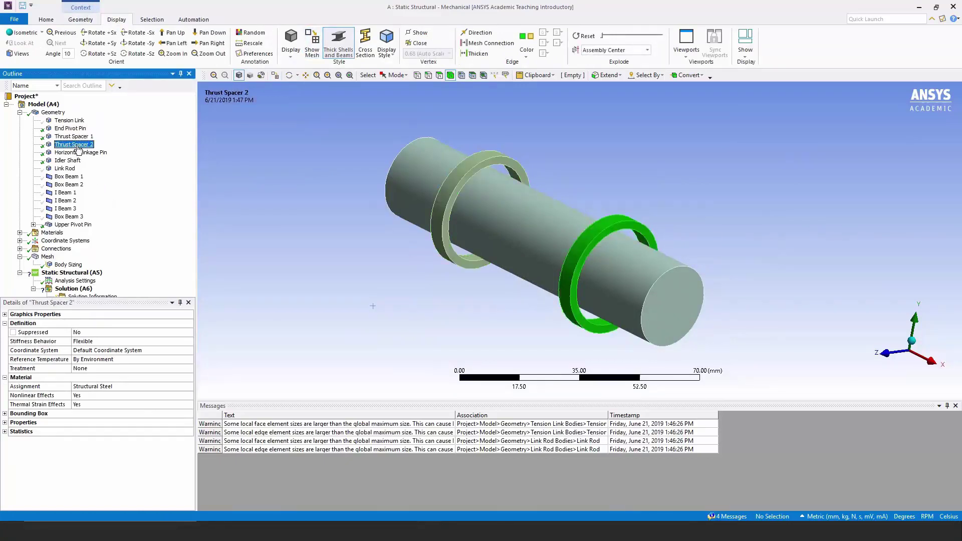
pyautogui.keyDown('ctrl'); pyautogui.click(77, 138); pyautogui.keyUp('ctrl')
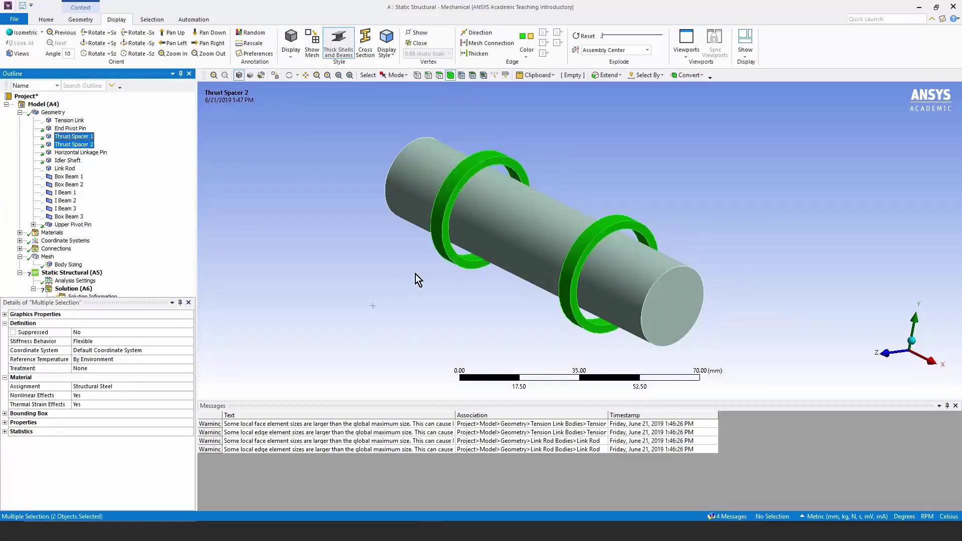
# Insert a Face Meshing control under Mesh.
pyautogui.click(48, 256)
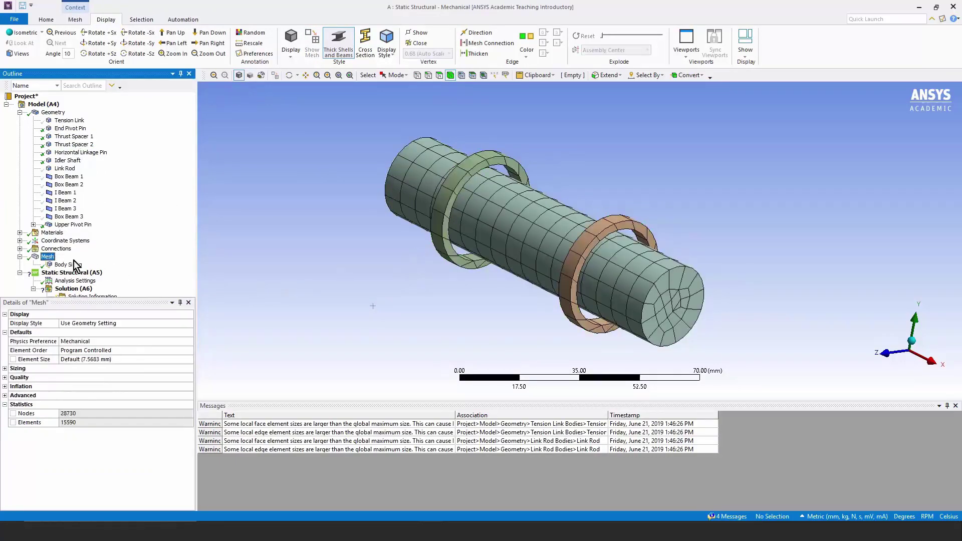
pyautogui.click(448, 188)
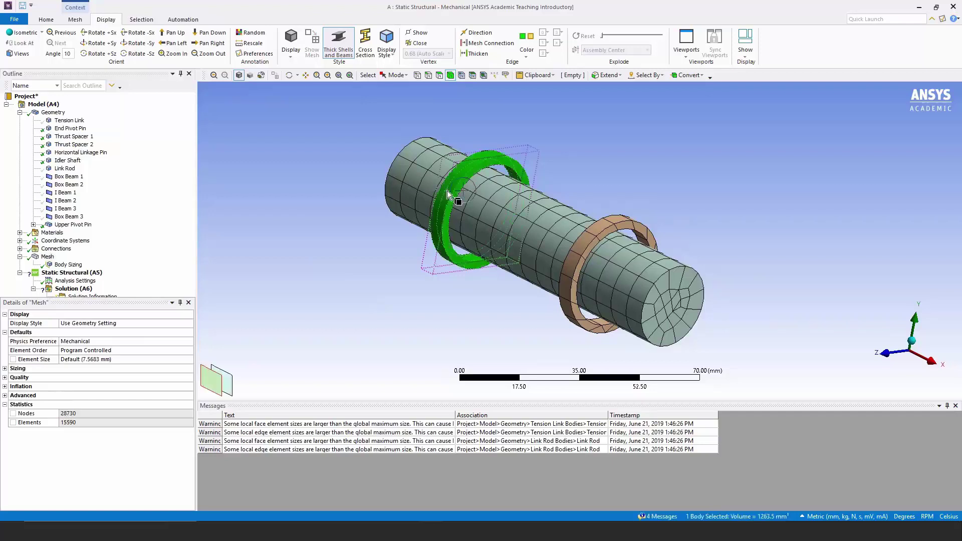
pyautogui.rightClick(48, 256)
pyautogui.moveTo(87, 266)
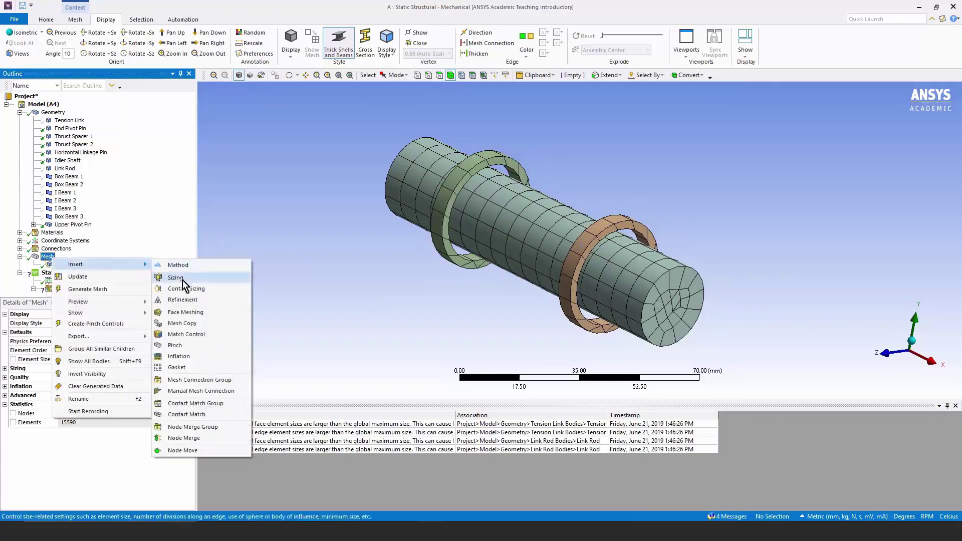
pyautogui.click(198, 313)
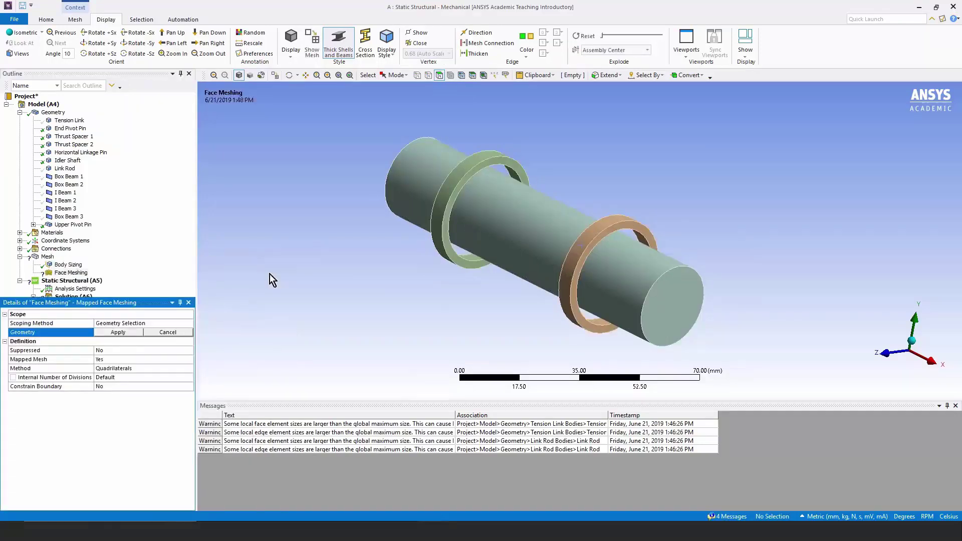
# Scope the Face Meshing to one ring-shaped end face of each thrust spacer and set the internal number of divisions to 2.
pyautogui.click(443, 74)
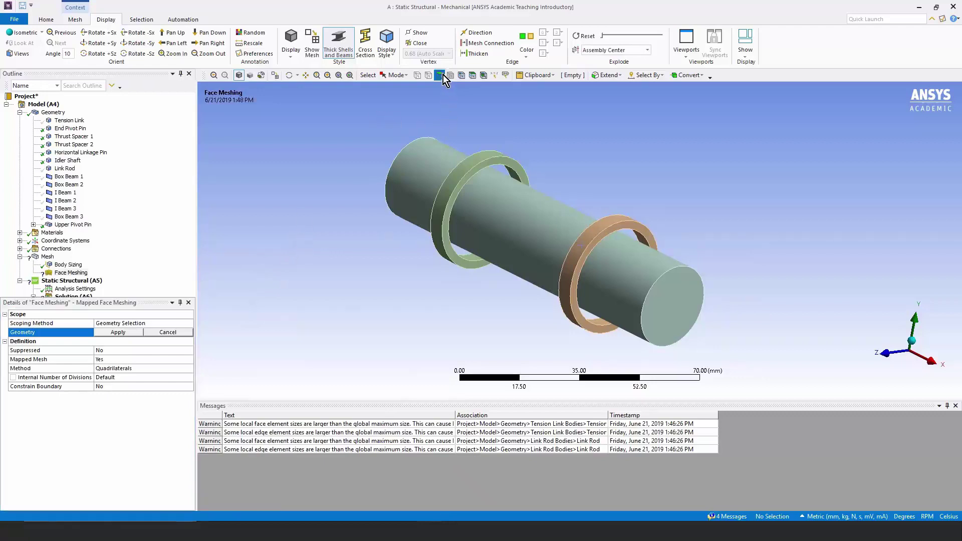
pyautogui.click(455, 192)
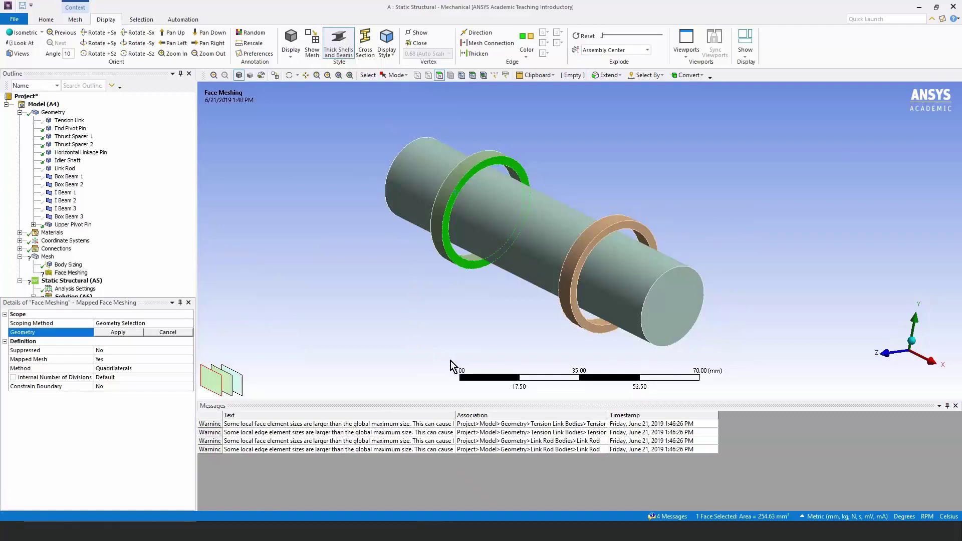
pyautogui.keyDown('ctrl'); pyautogui.click(579, 272); pyautogui.keyUp('ctrl')
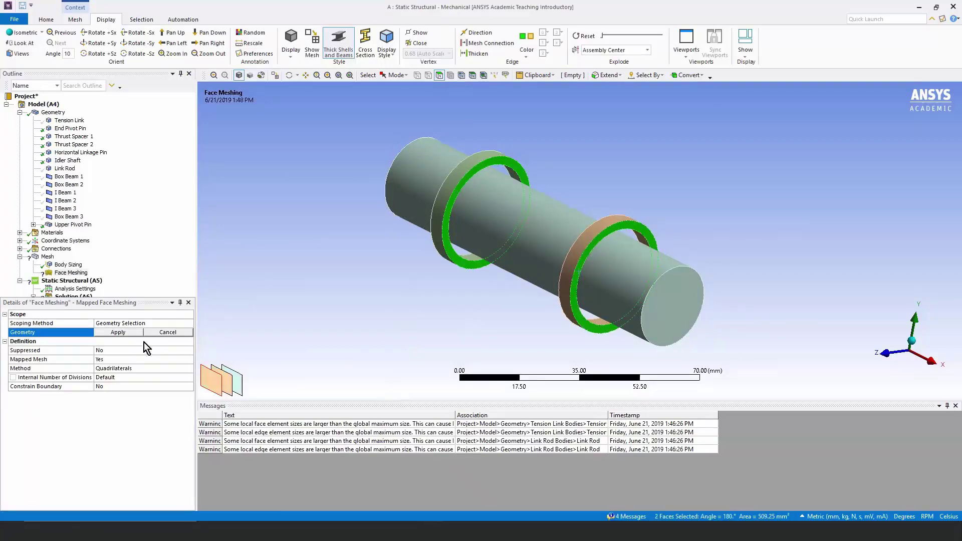
pyautogui.click(118, 333)
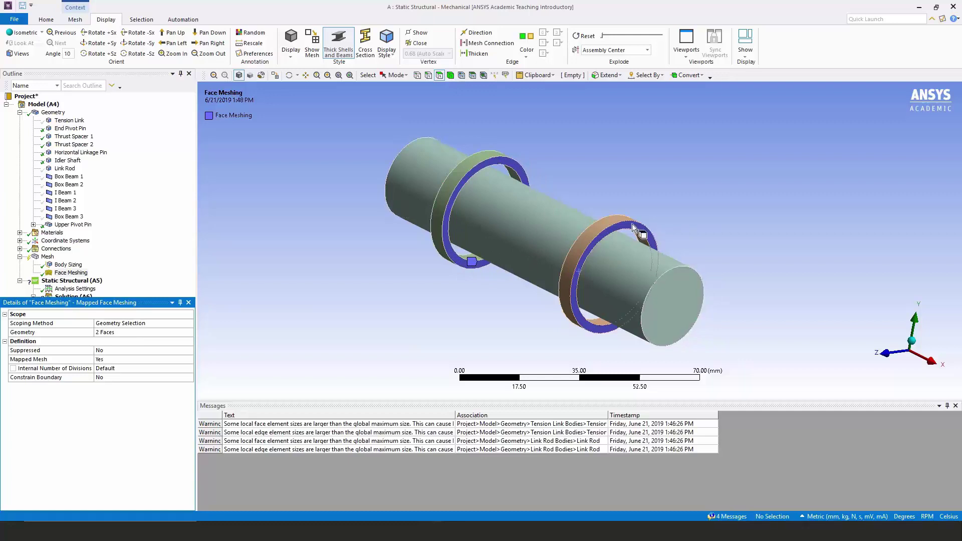
pyautogui.click(146, 369)
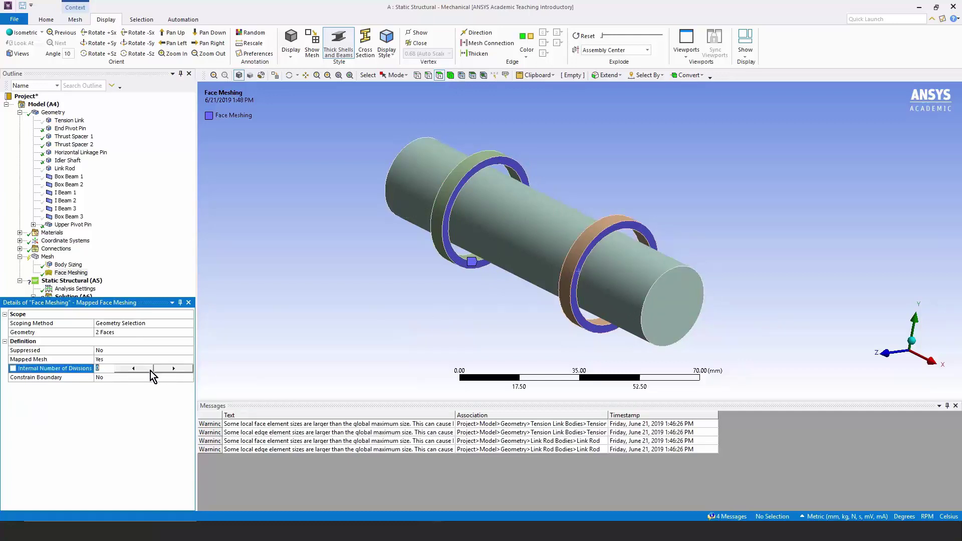
pyautogui.click(175, 369)
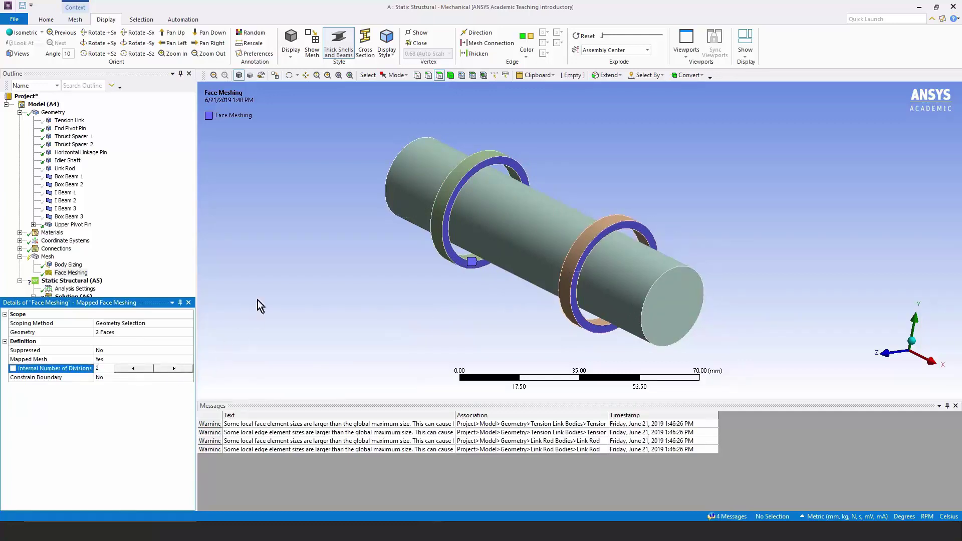
# Generate the mesh on the two thrust spacer bodies and inspect the resulting elements.
pyautogui.click(444, 205)
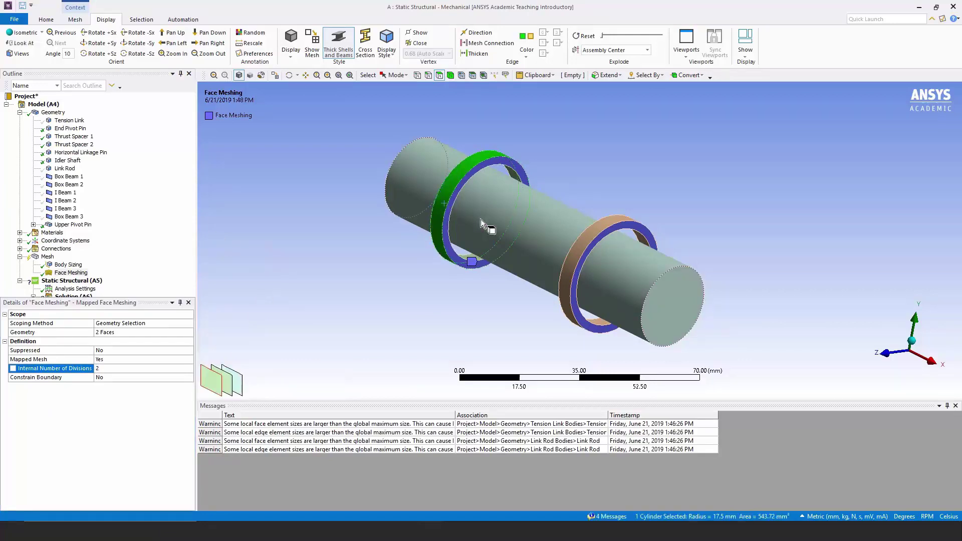
pyautogui.keyDown('ctrl'); pyautogui.click(584, 240); pyautogui.keyUp('ctrl')
pyautogui.rightClick(589, 241)
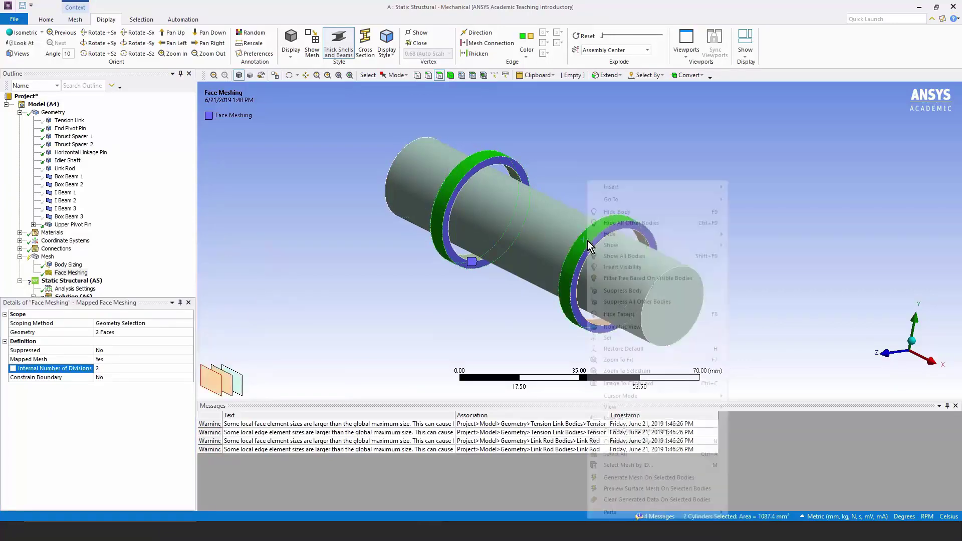
pyautogui.moveTo(592, 244)
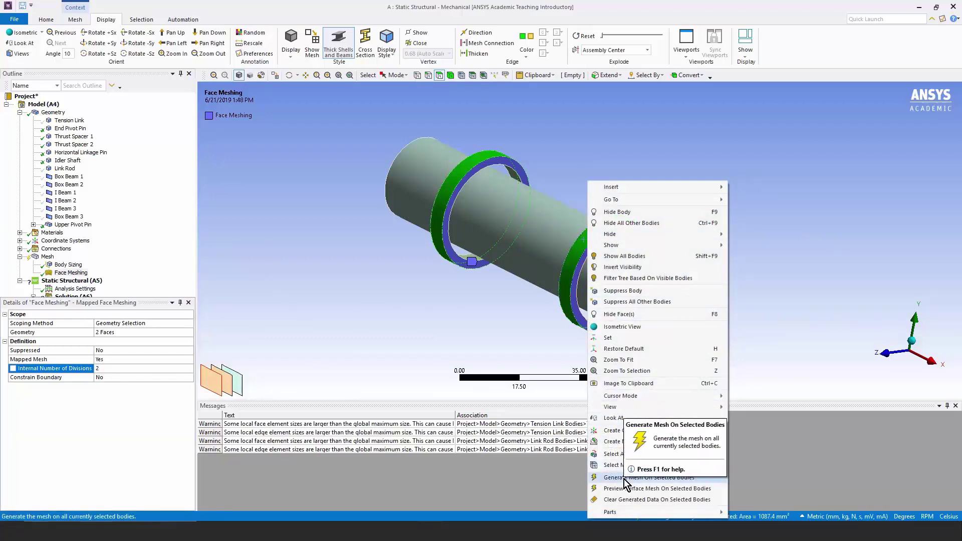
pyautogui.press('Escape')
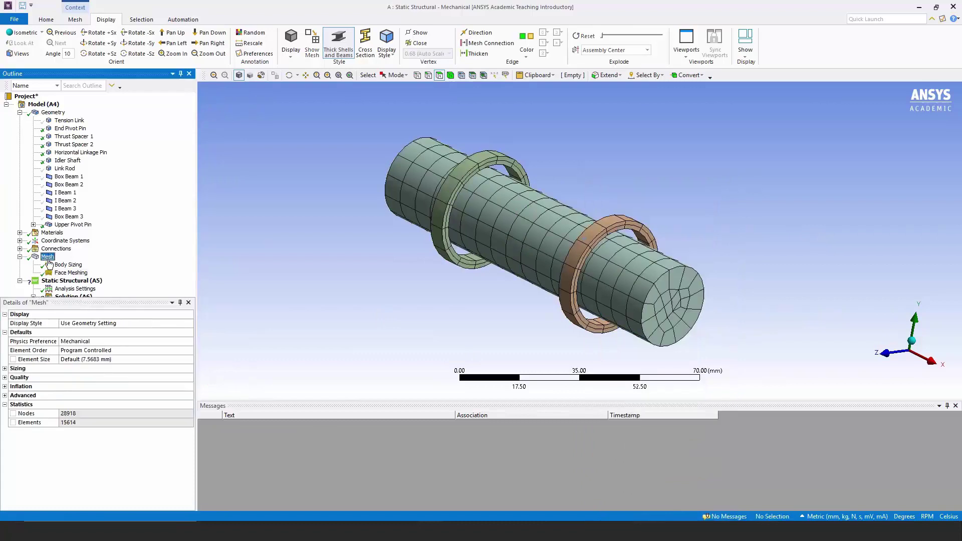
pyautogui.moveTo(285, 247); pyautogui.dragTo(350, 267, button='middle')
pyautogui.moveTo(386, 207); pyautogui.dragTo(378, 184, button='middle')
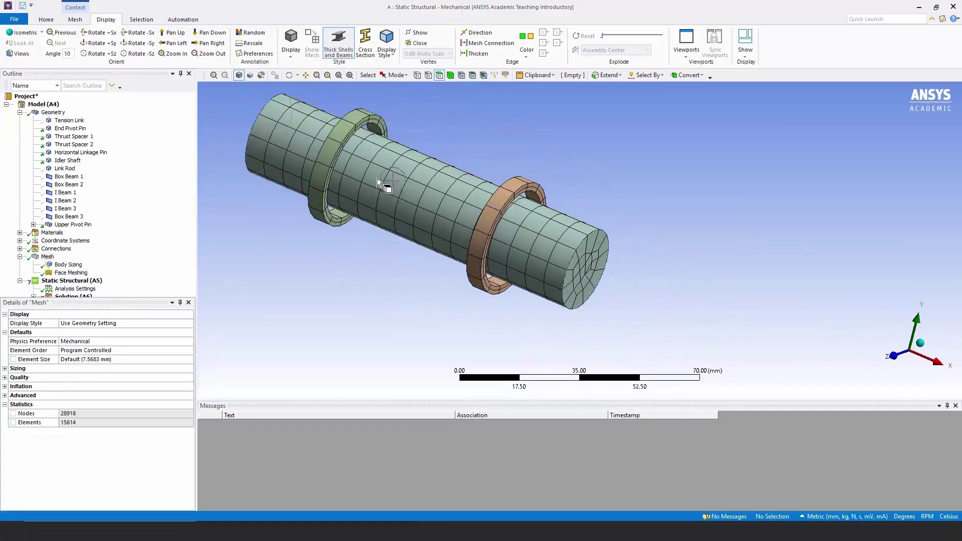
# Show all bodies again, view the whole meshed assembly, and expand the Connections branch.
pyautogui.rightClick(218, 133)
pyautogui.click(252, 188)
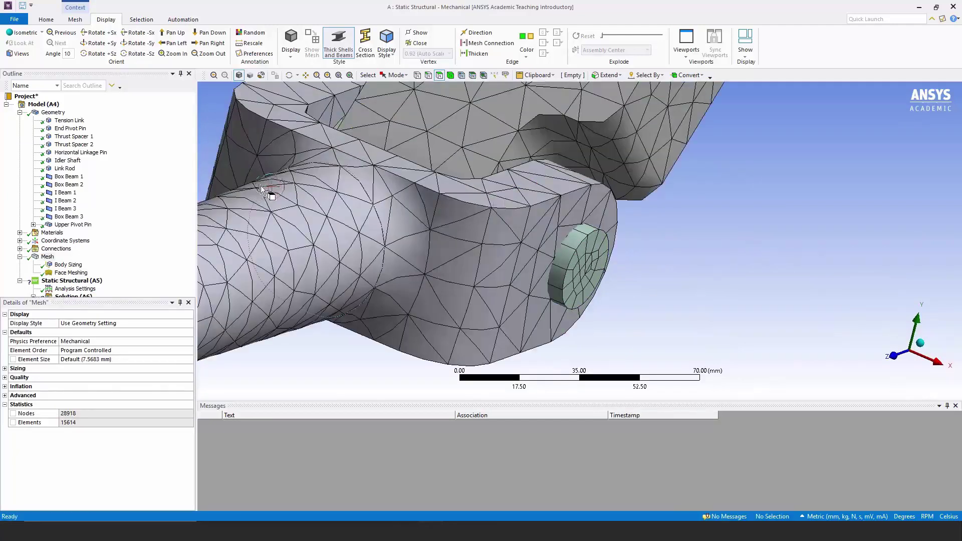
pyautogui.click(338, 74)
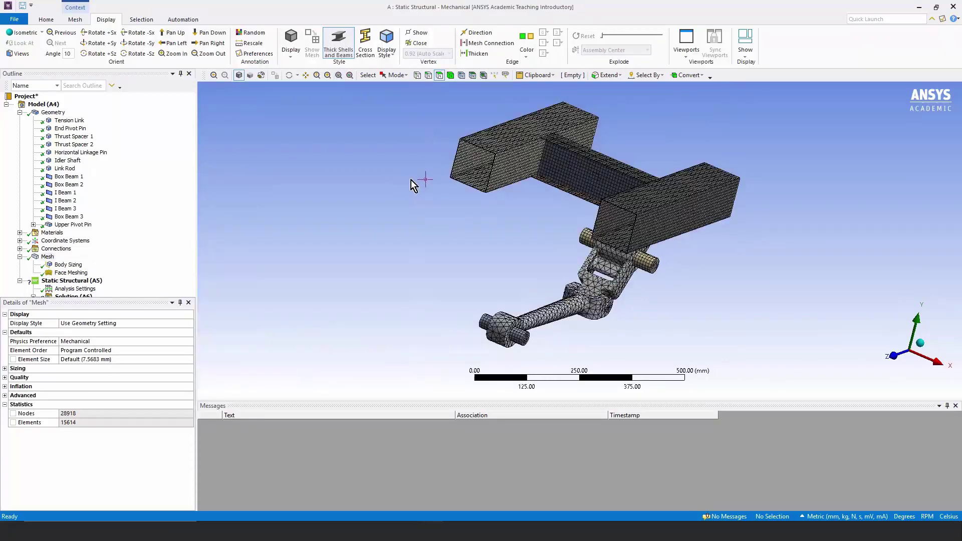
pyautogui.moveTo(414, 182); pyautogui.dragTo(357, 177, button='middle')
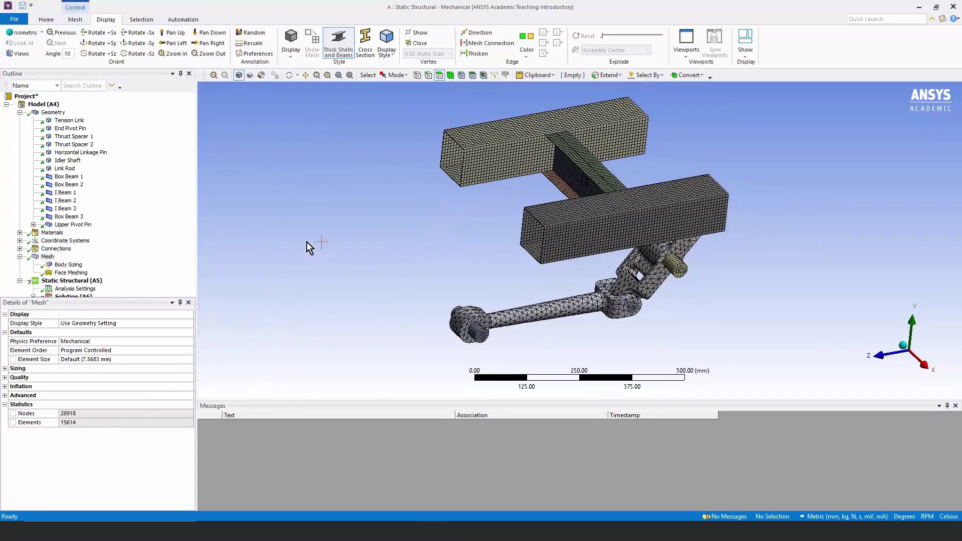
pyautogui.moveTo(306, 244)
pyautogui.mouseDown(button='middle')
pyautogui.moveTo(333, 217)
pyautogui.moveTo(333, 242)
pyautogui.moveTo(306, 235)
pyautogui.mouseUp(button='middle')
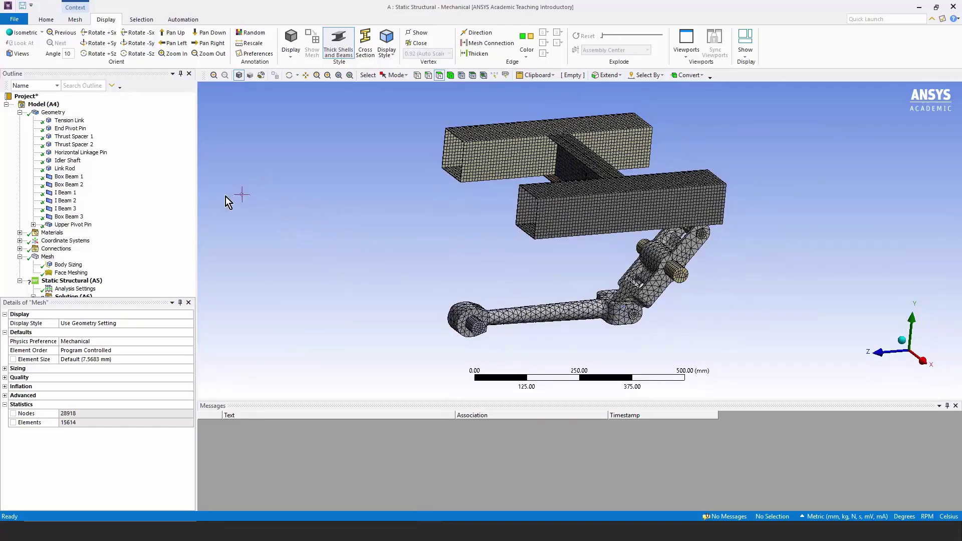
pyautogui.click(20, 249)
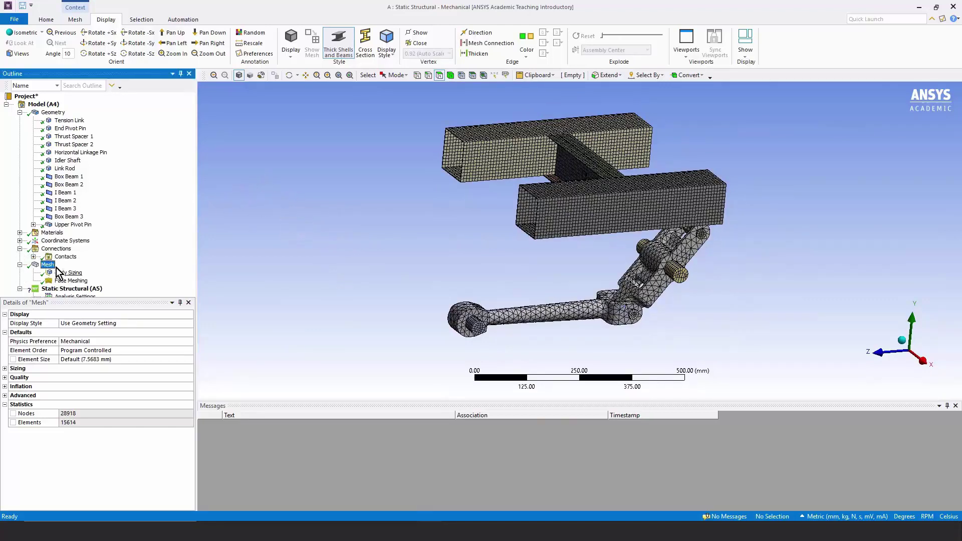
# Expand Contacts under Connections, rename all its contact regions based on definition, and widen the outline to fit the full names.
pyautogui.click(33, 256)
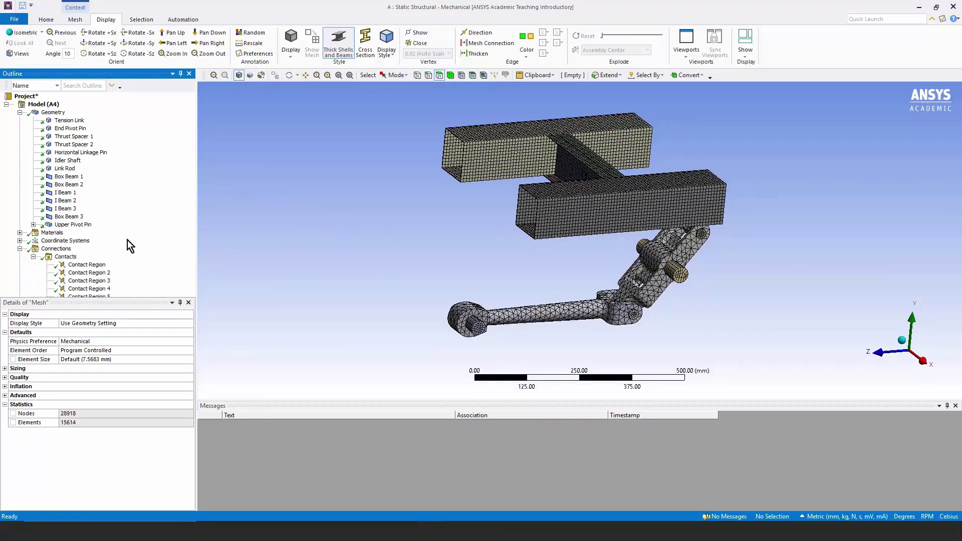
pyautogui.click(61, 249)
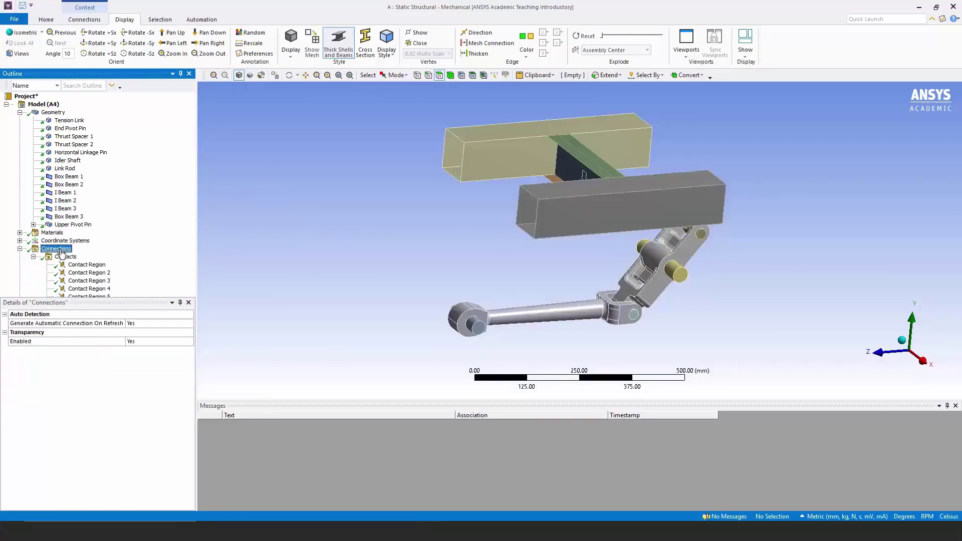
pyautogui.click(147, 302)
pyautogui.moveTo(192, 185); pyautogui.dragTo(189, 242)
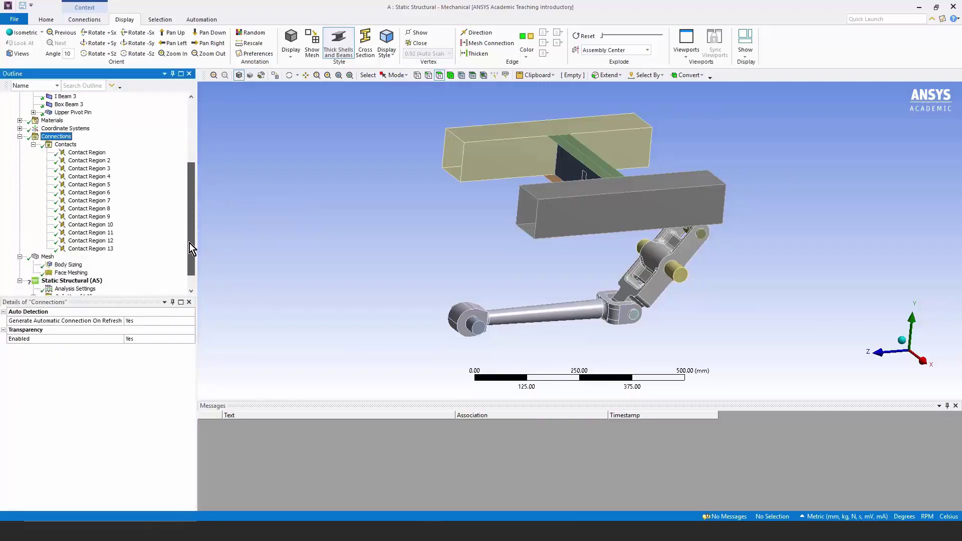
pyautogui.click(66, 144)
pyautogui.rightClick(70, 146)
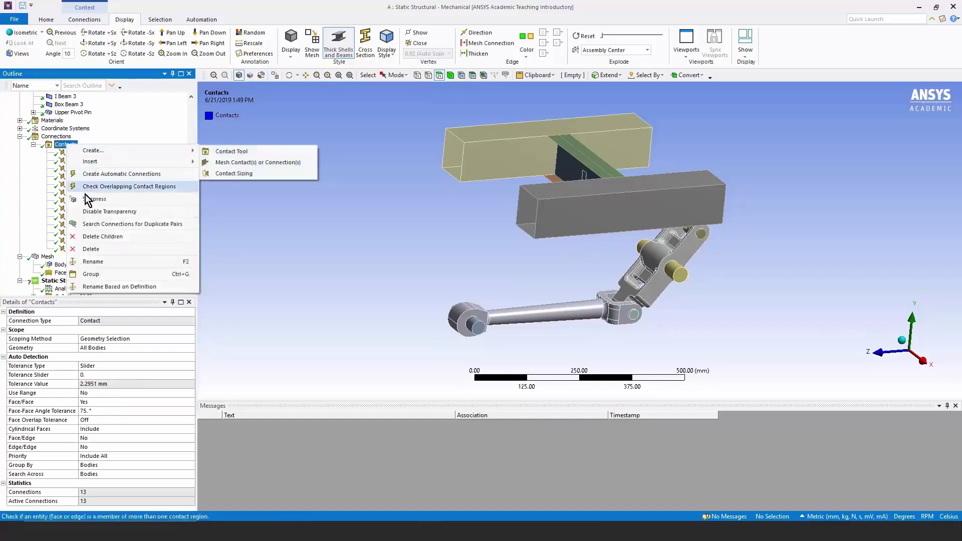
pyautogui.click(110, 287)
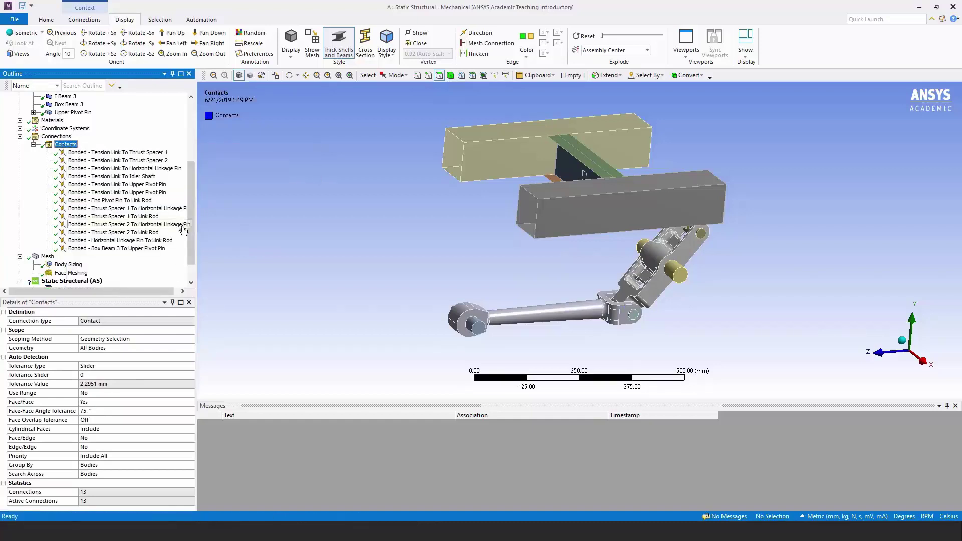
pyautogui.moveTo(197, 219); pyautogui.dragTo(243, 218)
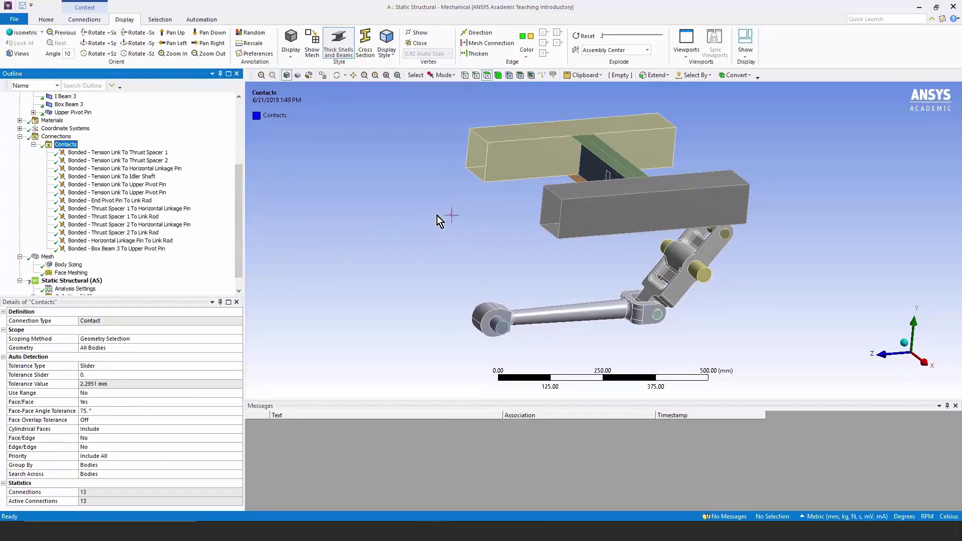
# Review several bonded contacts, including Tension Link To Thrust Spacer 1 and Box Beam 3 To Upper Pivot Pin, with their contact and target bodies.
pyautogui.click(129, 153)
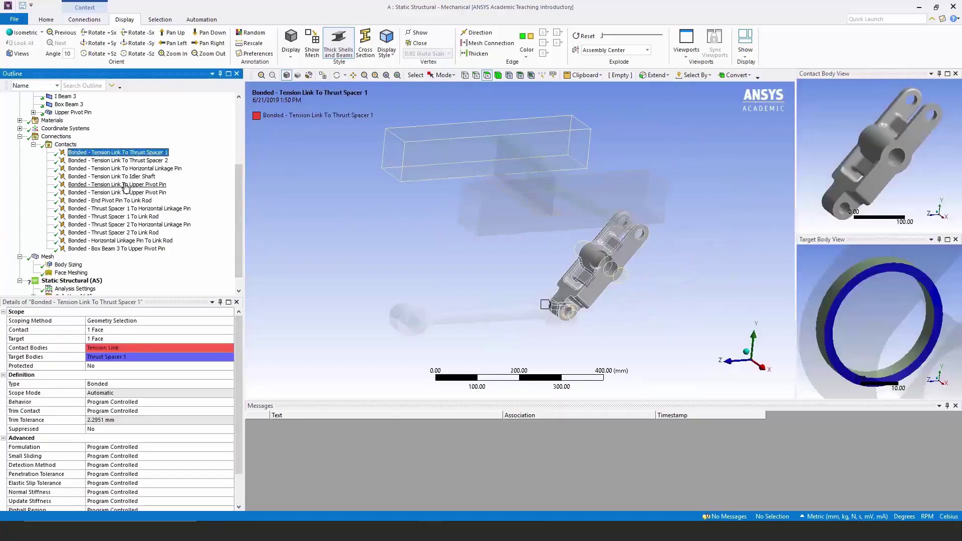
pyautogui.click(115, 185)
pyautogui.click(116, 217)
pyautogui.click(117, 249)
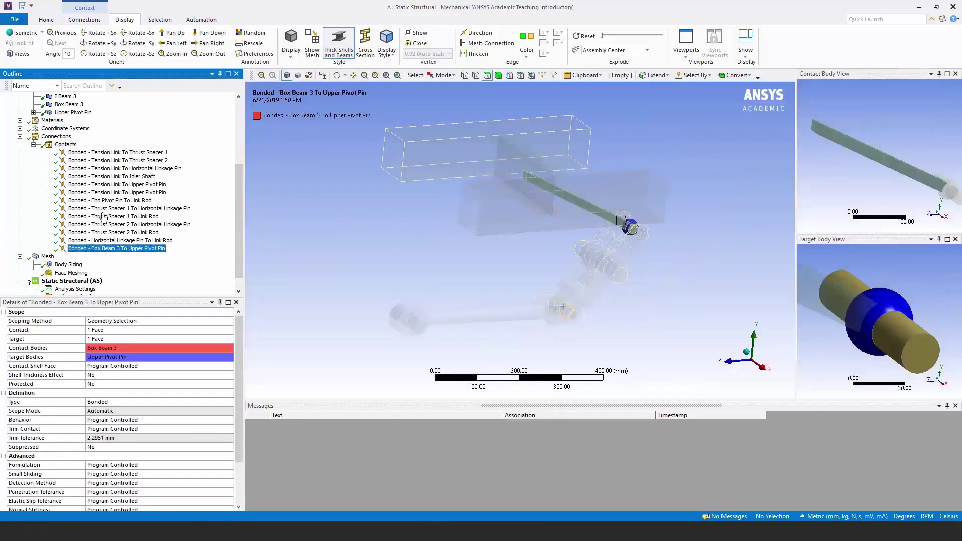
# Set Face/Edge and Edge/Edge detection to Yes for Contacts and create the automatic connections again.
pyautogui.click(61, 145)
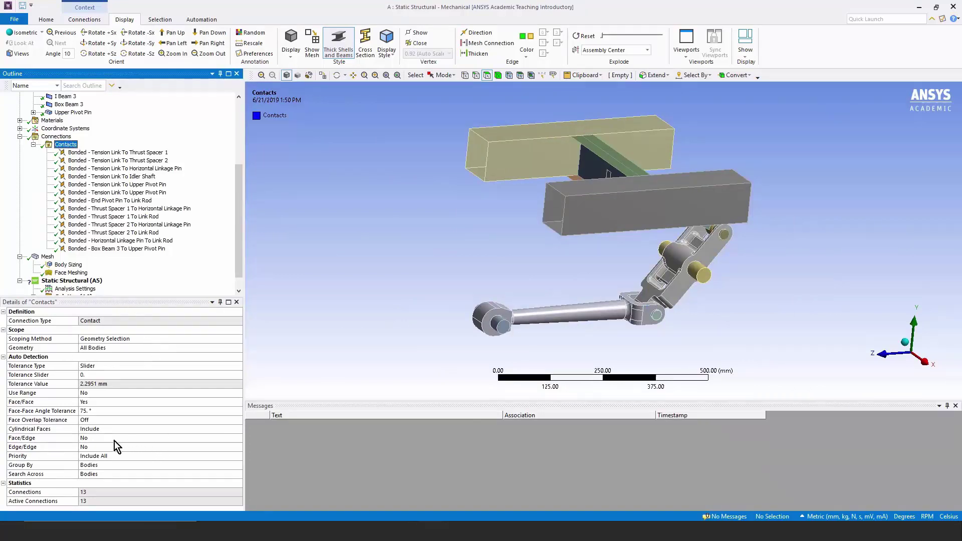
pyautogui.click(98, 439)
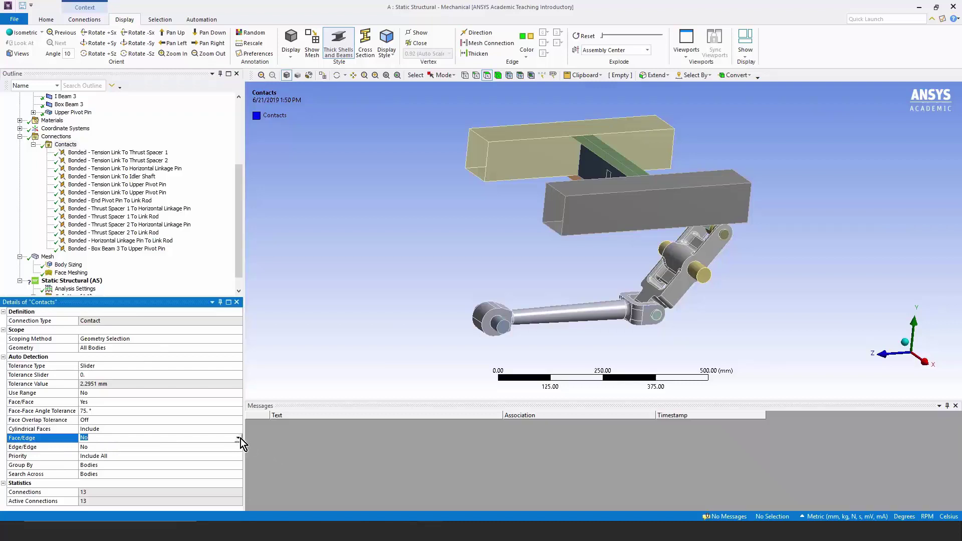
pyautogui.click(238, 437)
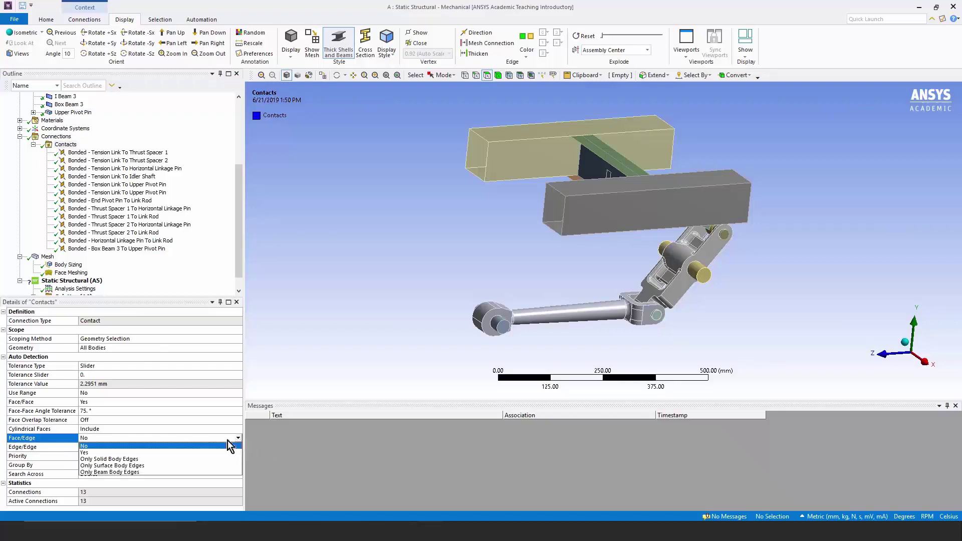
pyautogui.click(93, 452)
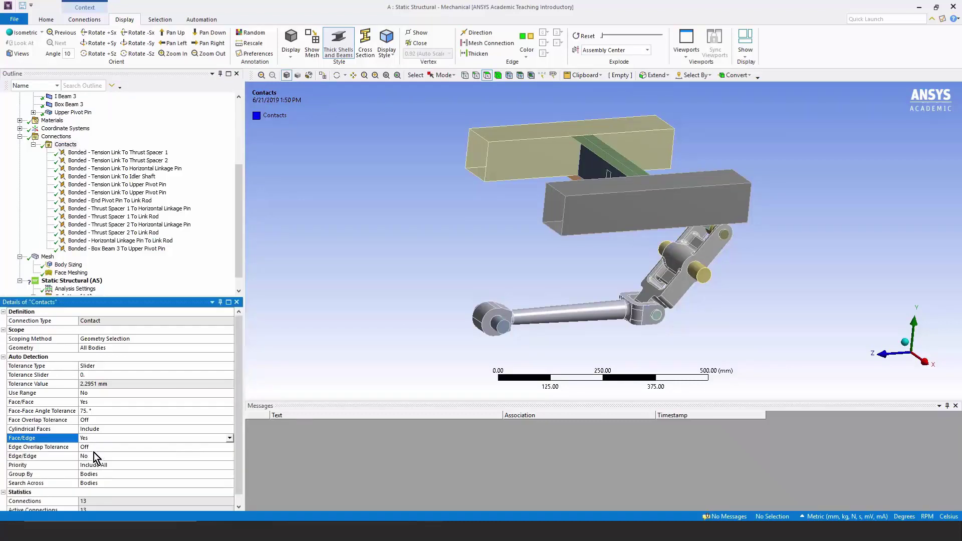
pyautogui.click(138, 455)
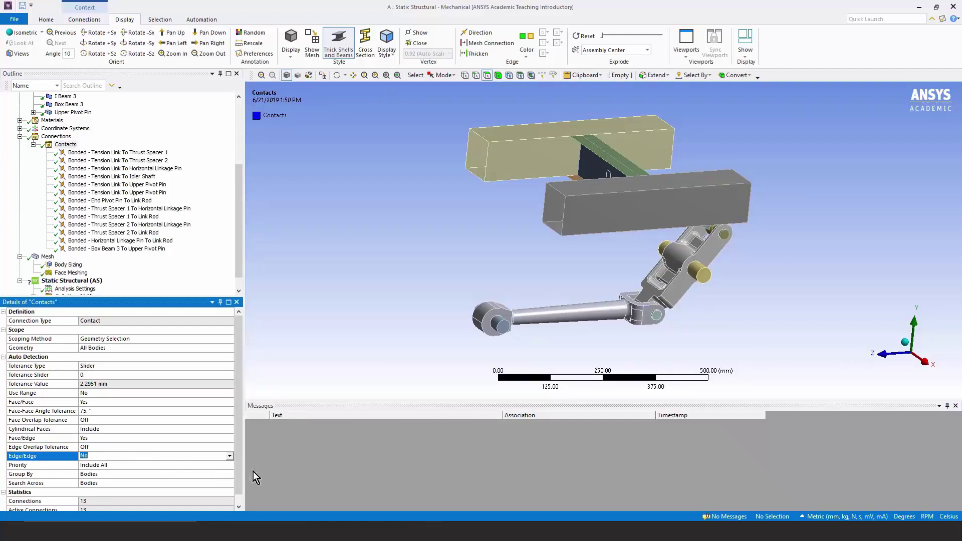
pyautogui.click(230, 456)
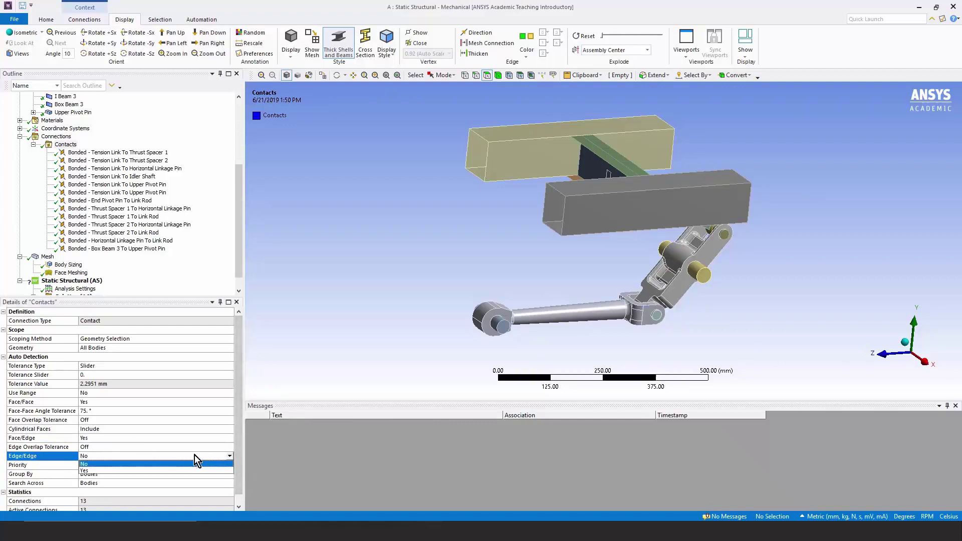
pyautogui.click(102, 470)
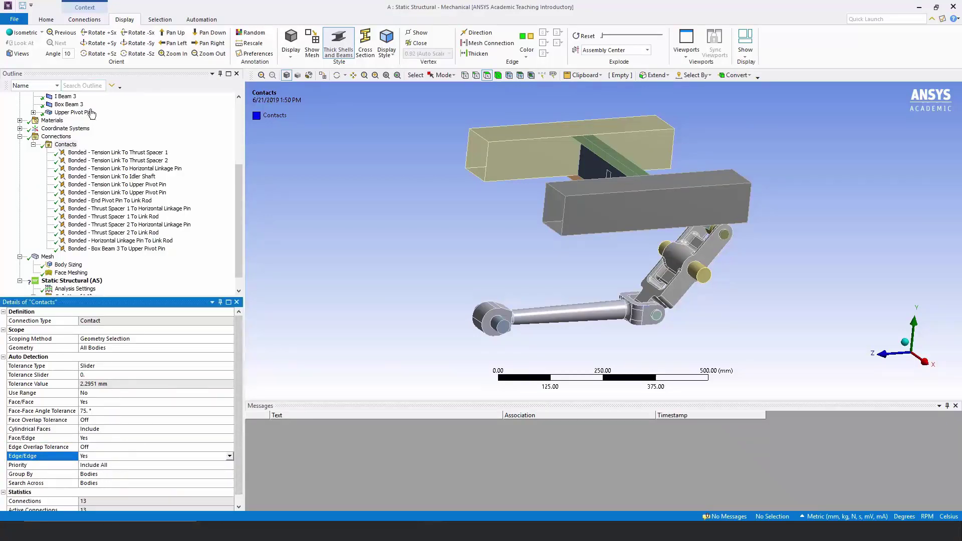
pyautogui.rightClick(70, 146)
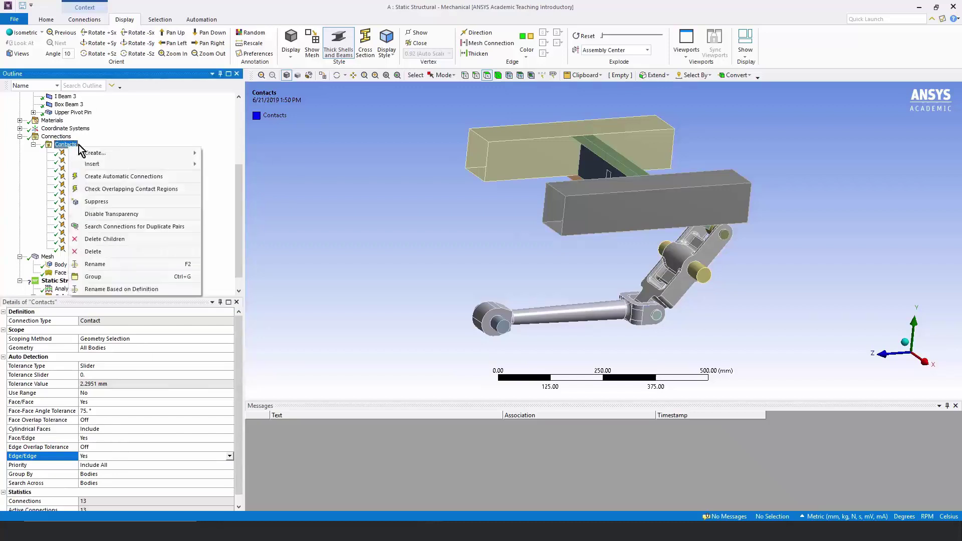
pyautogui.click(111, 177)
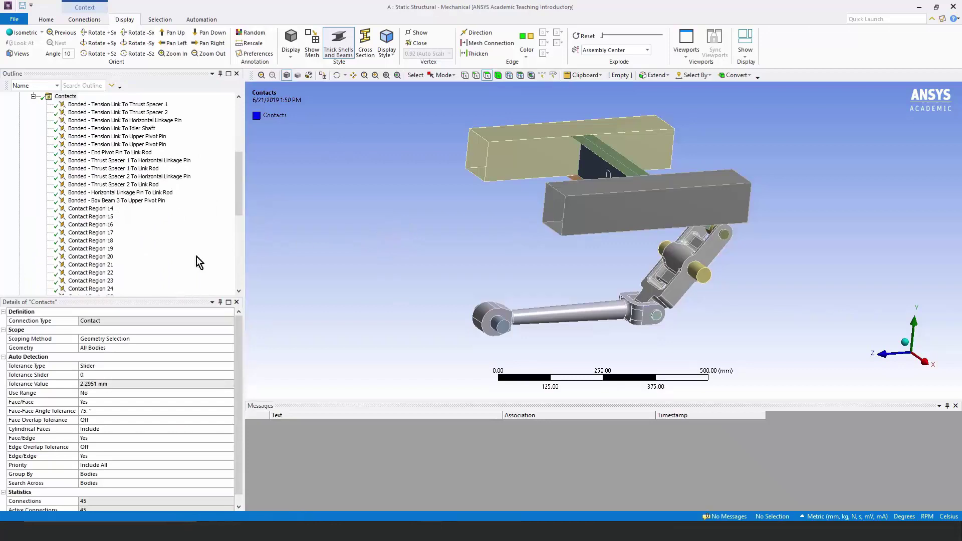
# Select Contact Region 14 through Contact Region 45 together and examine their contact locations on the assembly.
pyautogui.click(100, 209)
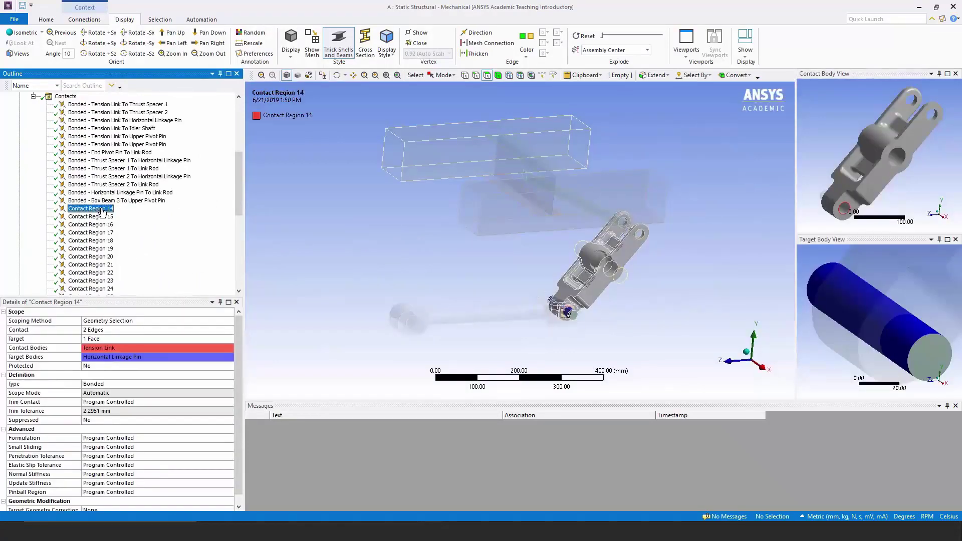
pyautogui.scroll(-9, 101, 211)
pyautogui.keyDown('shift'); pyautogui.click(90, 232); pyautogui.keyUp('shift')
pyautogui.moveTo(434, 206); pyautogui.dragTo(437, 232, button='middle')
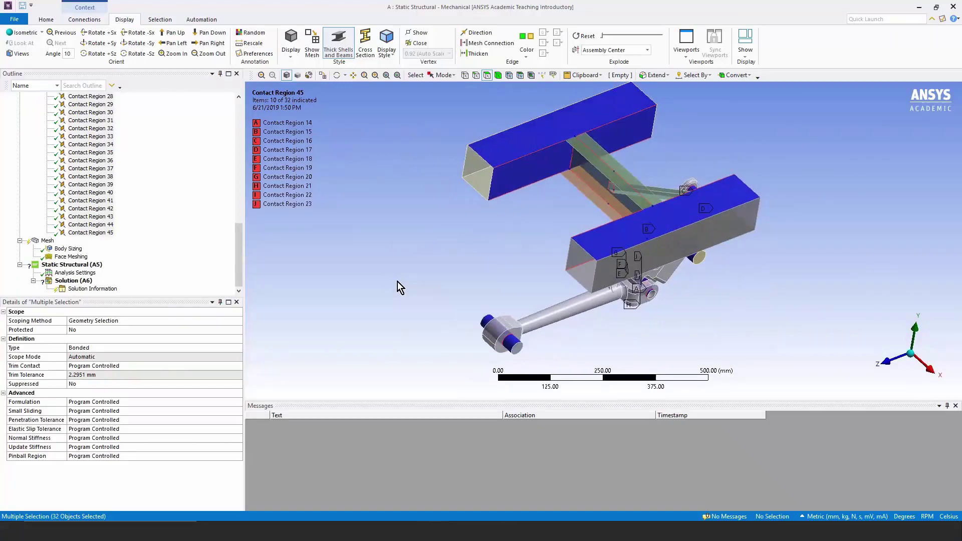
pyautogui.click(236, 236)
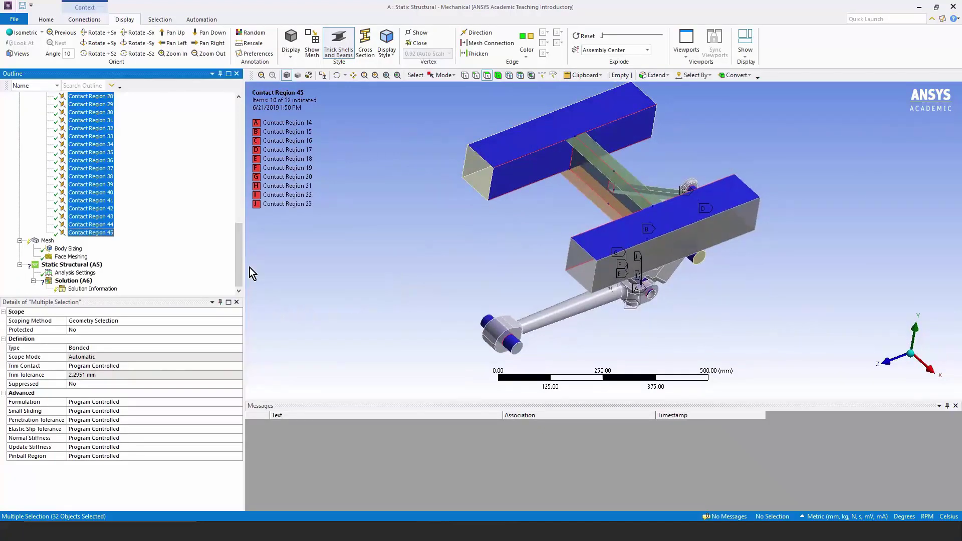